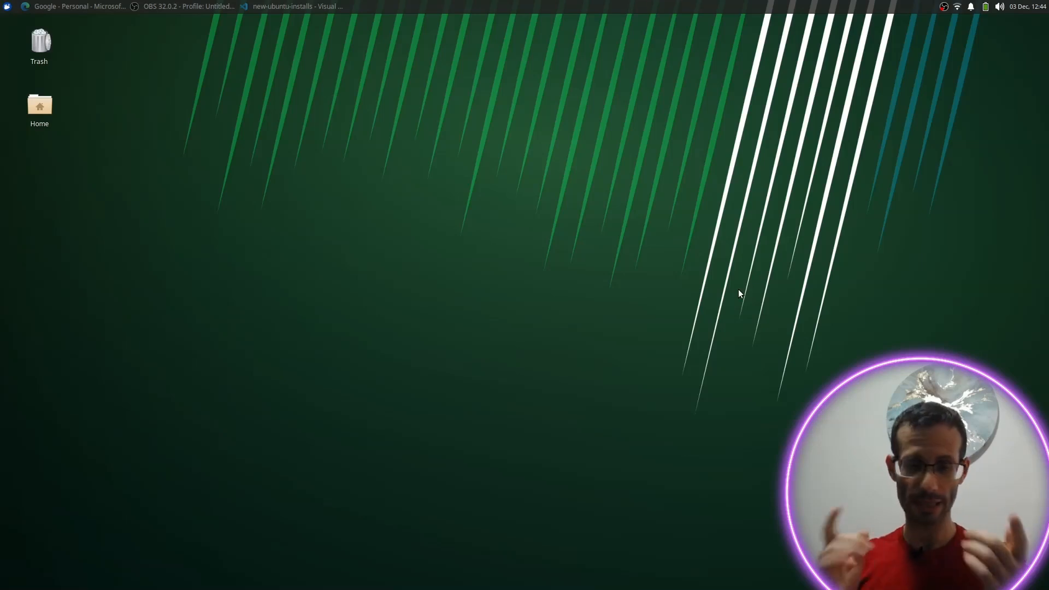
# Step: Run sudo apt update in a new terminal, clear the screen, and begin the qemu-kvm install command
pyautogui.hotkey('ctrl', 'alt', 't')
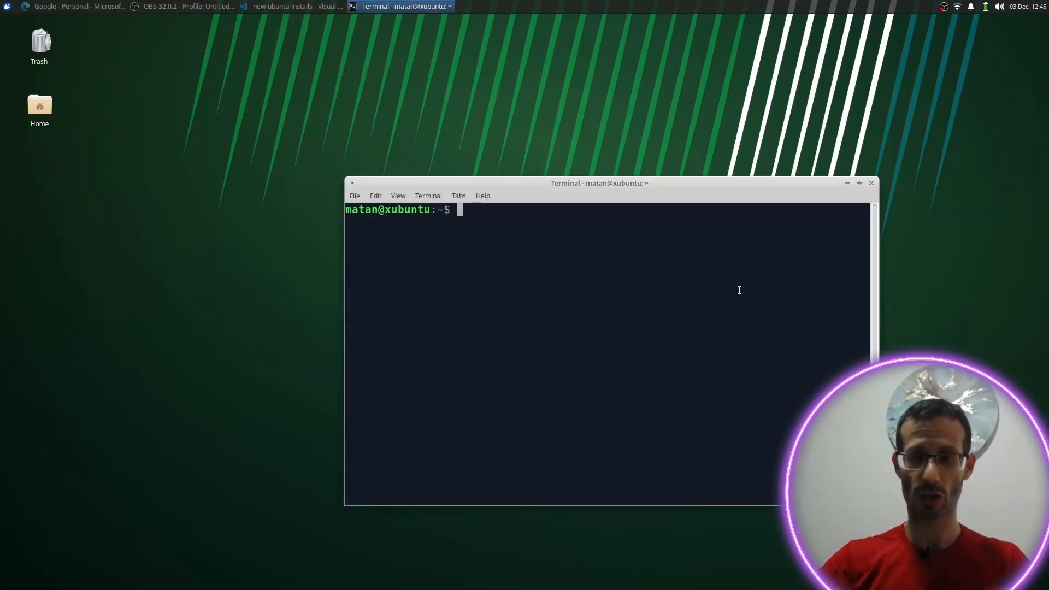
pyautogui.write('sudo apt update')
pyautogui.press('Return')
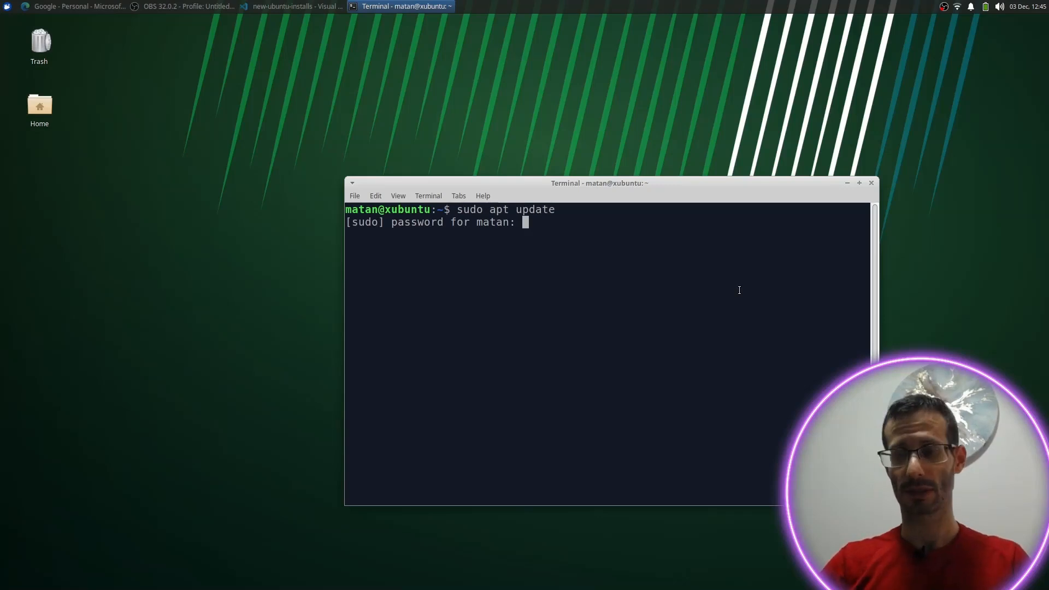
pyautogui.press('Return')
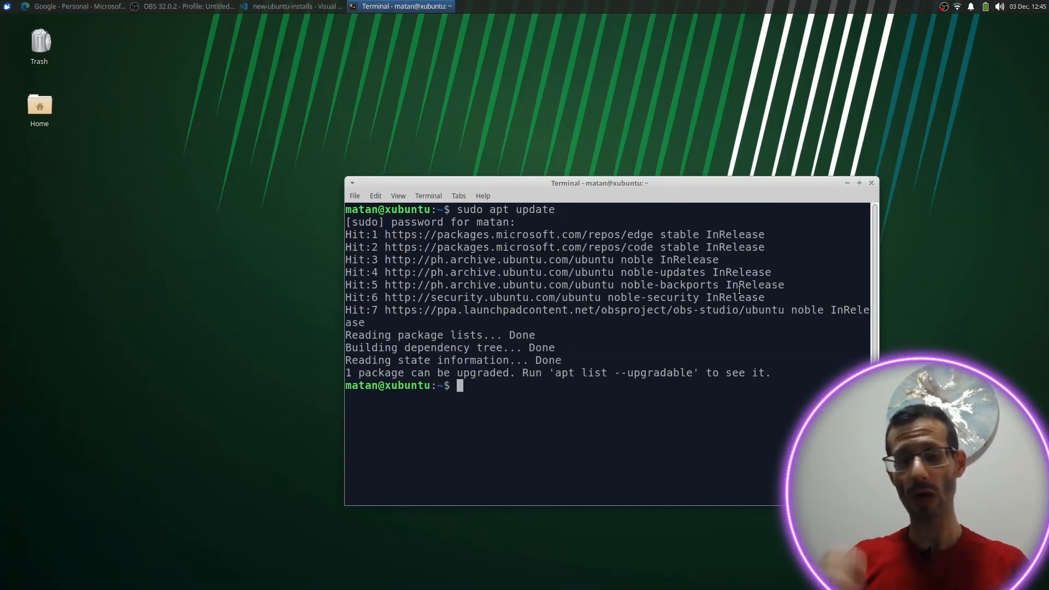
pyautogui.hotkey('ctrl', 'l')
pyautogui.write('s')
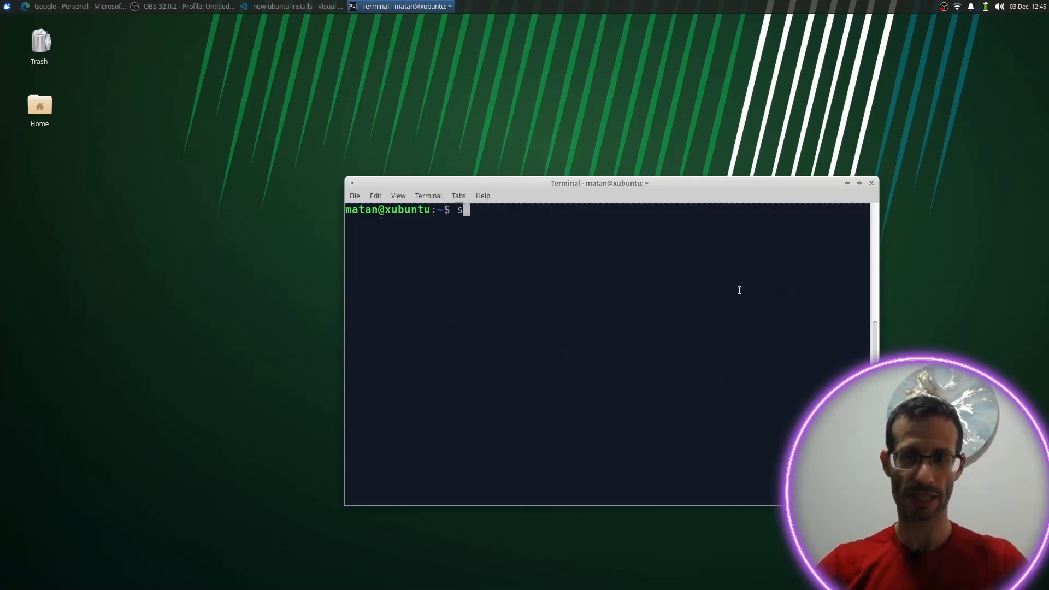
pyautogui.write('udo apt install ')
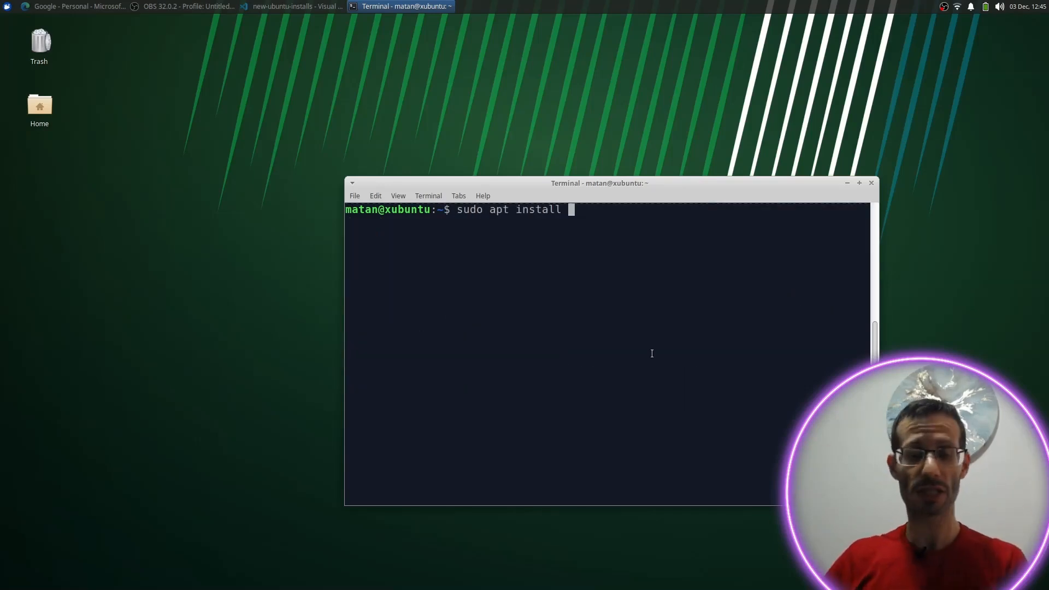
pyautogui.write('qemu')
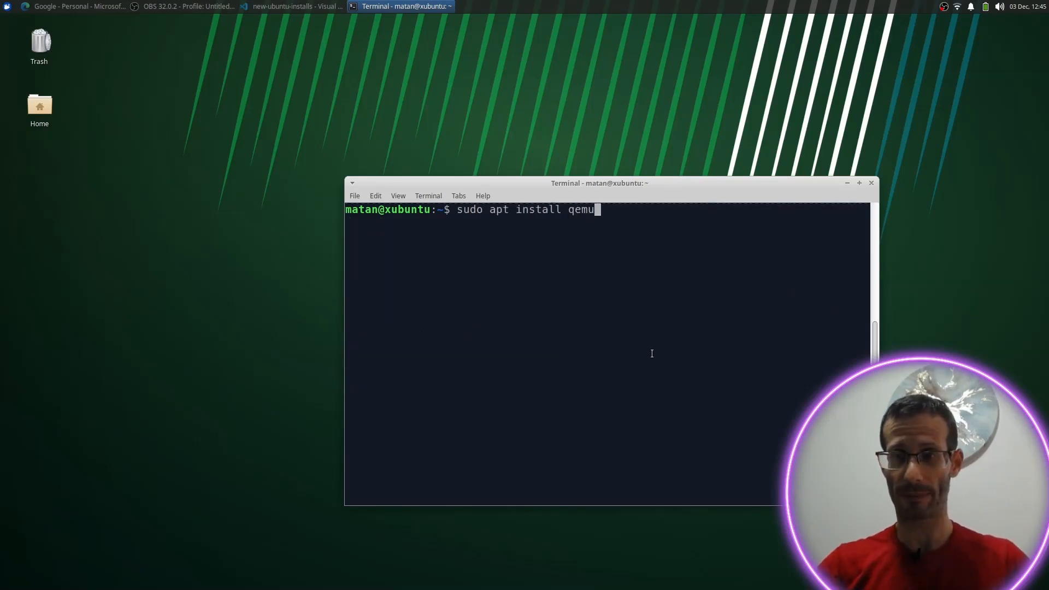
pyautogui.write('-k')
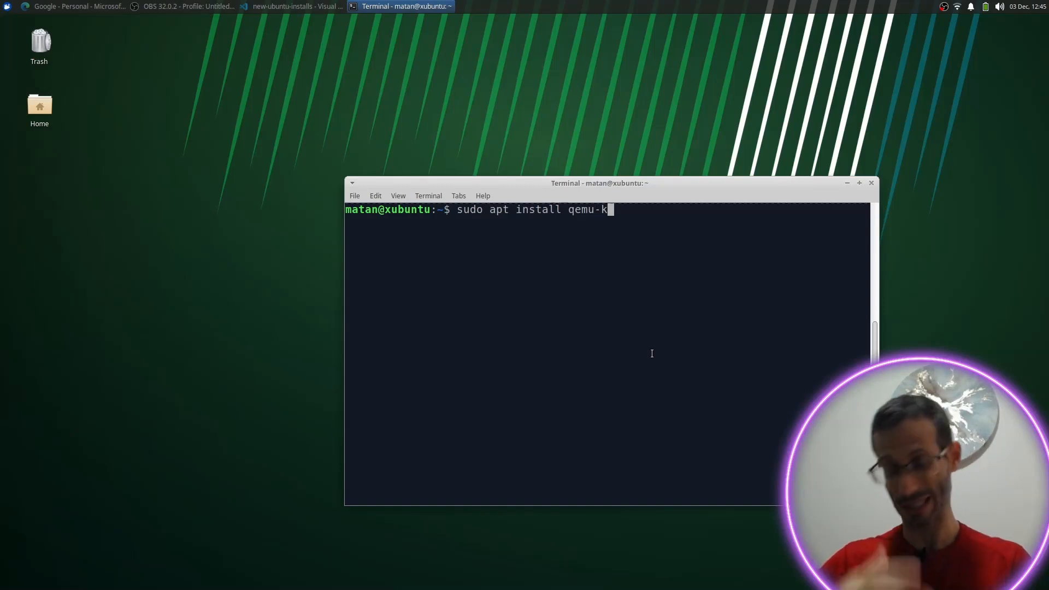
pyautogui.write('vm ')
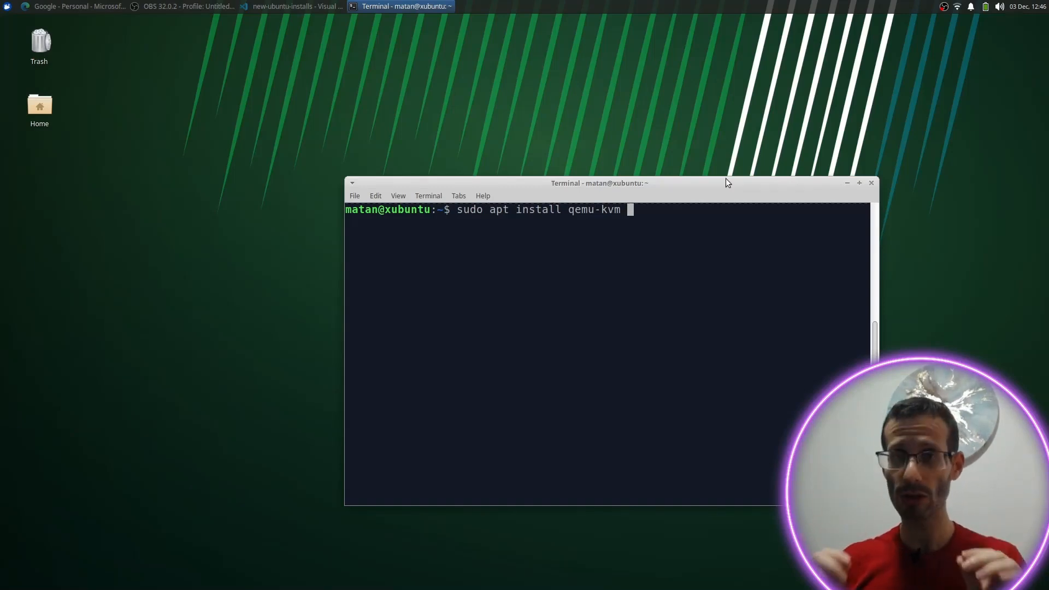
pyautogui.write('libvirt-daemon-s')
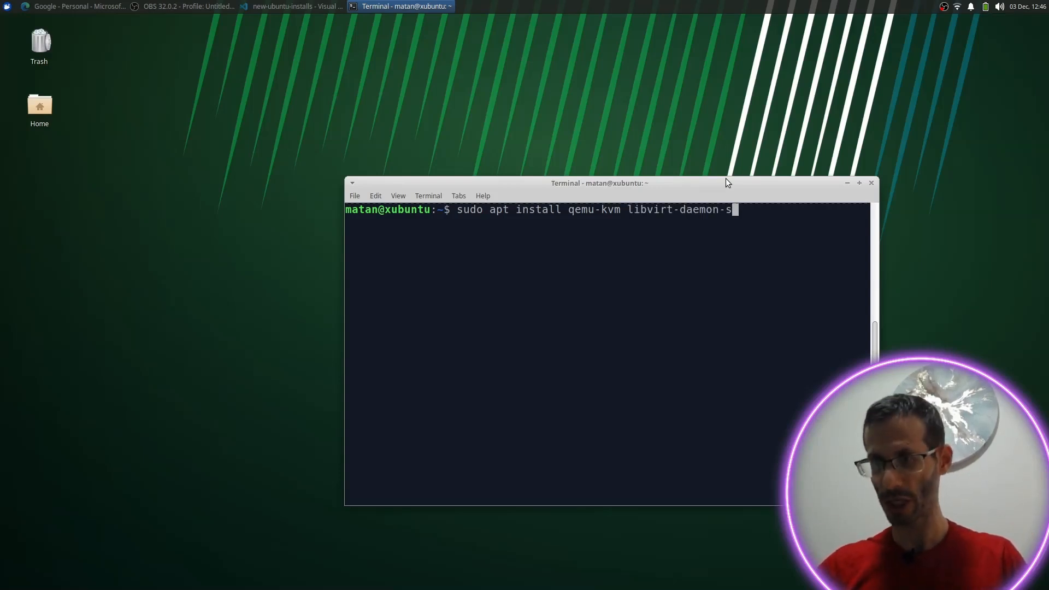
pyautogui.write('ystem')
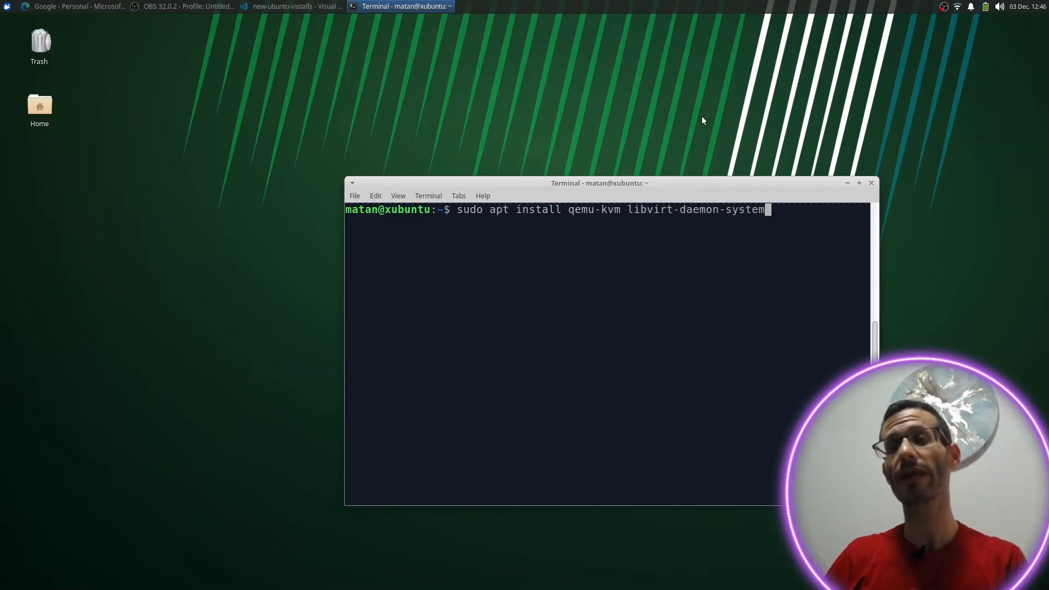
# Step: Run the apt install command for qemu-kvm, libvirt-daemon-system, libvirt-clients and virt-manager
pyautogui.write('libvirt-clients')
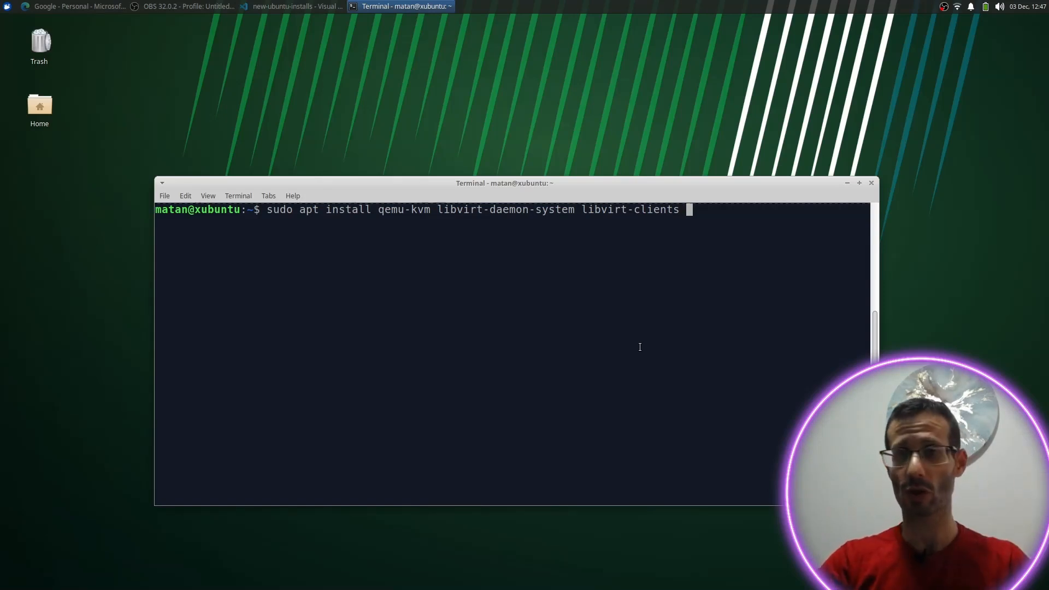
pyautogui.write('virt-manager')
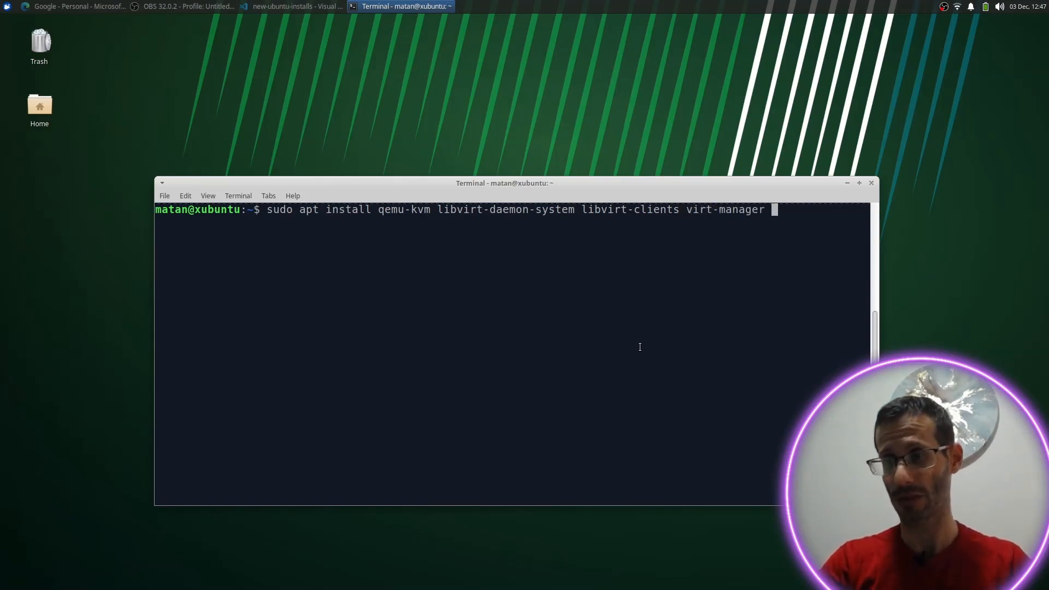
pyautogui.press('Return')
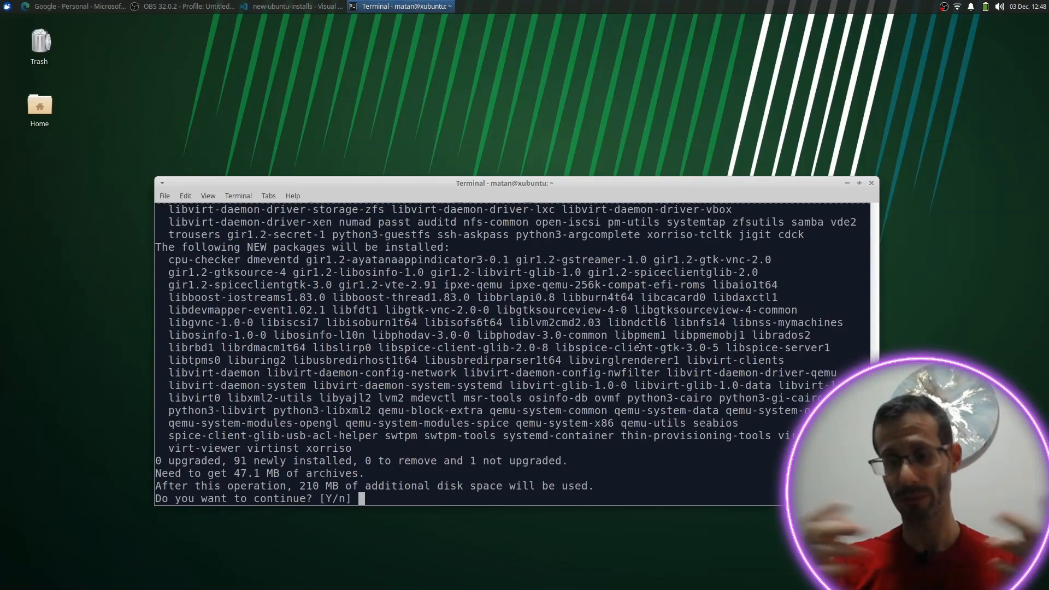
# Step: Confirm installing the 91 new packages with y, then clear the terminal once it finishes
pyautogui.write('y')
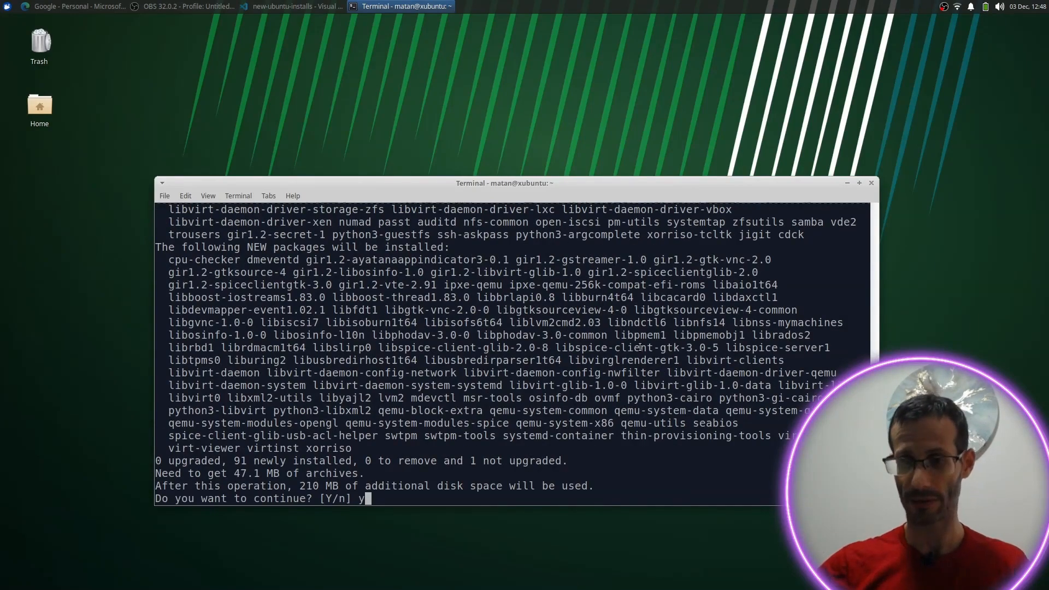
pyautogui.press('Return')
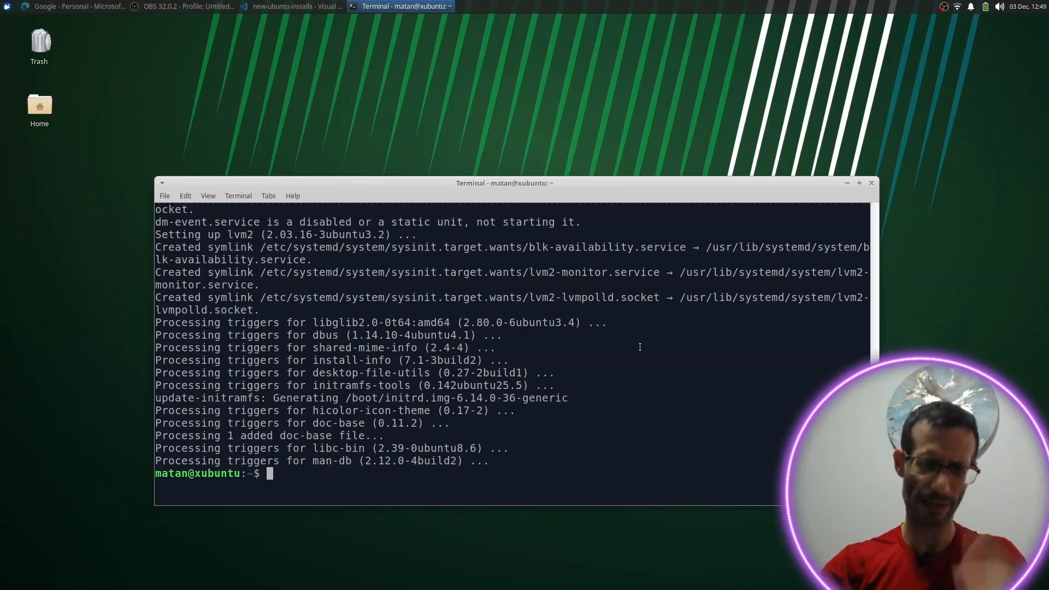
pyautogui.hotkey('ctrl', 'l')
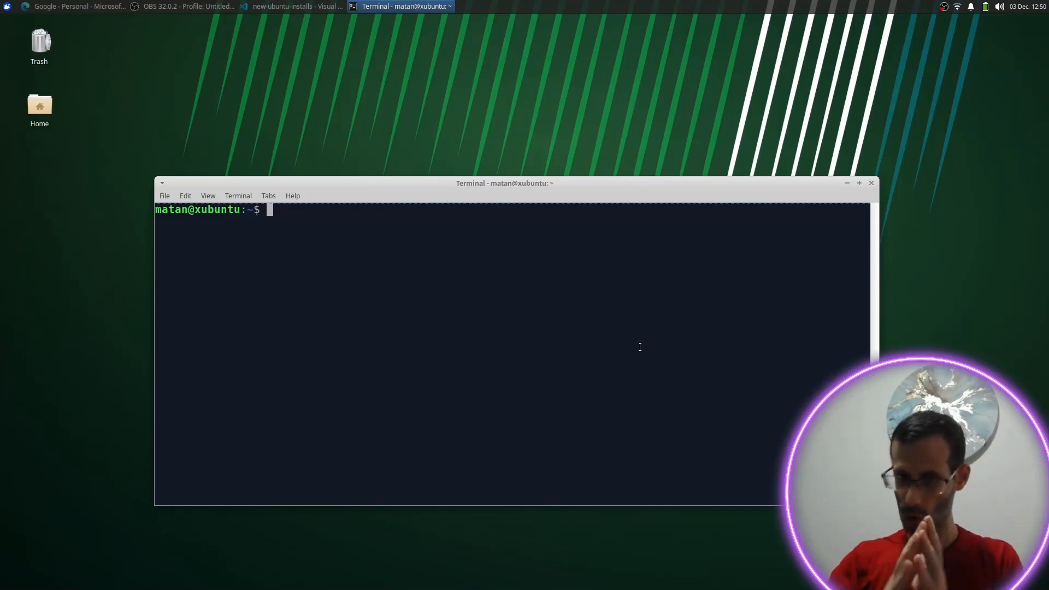
# Step: Add the current user to the kvm group with sudo adduser $USER kvm, then reboot
pyautogui.write('sudo adduser')
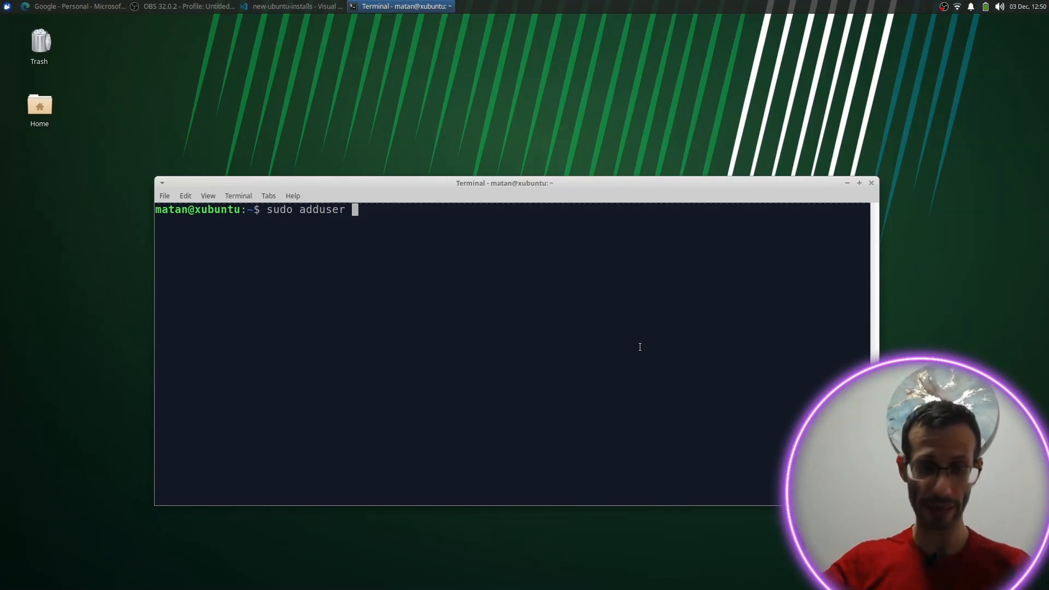
pyautogui.write('$USER')
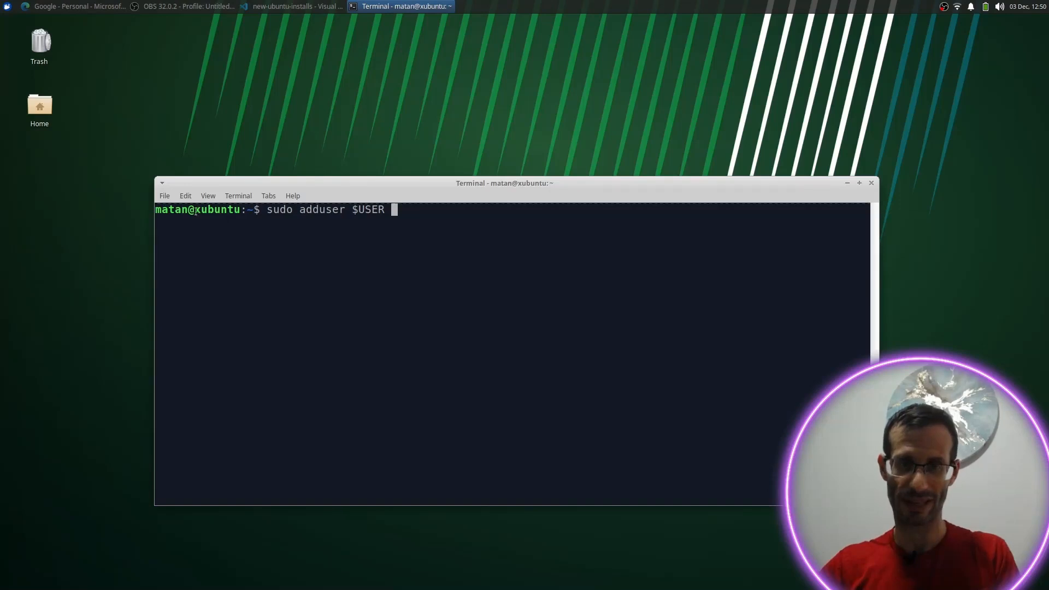
pyautogui.moveTo(190, 210); pyautogui.dragTo(155, 211)
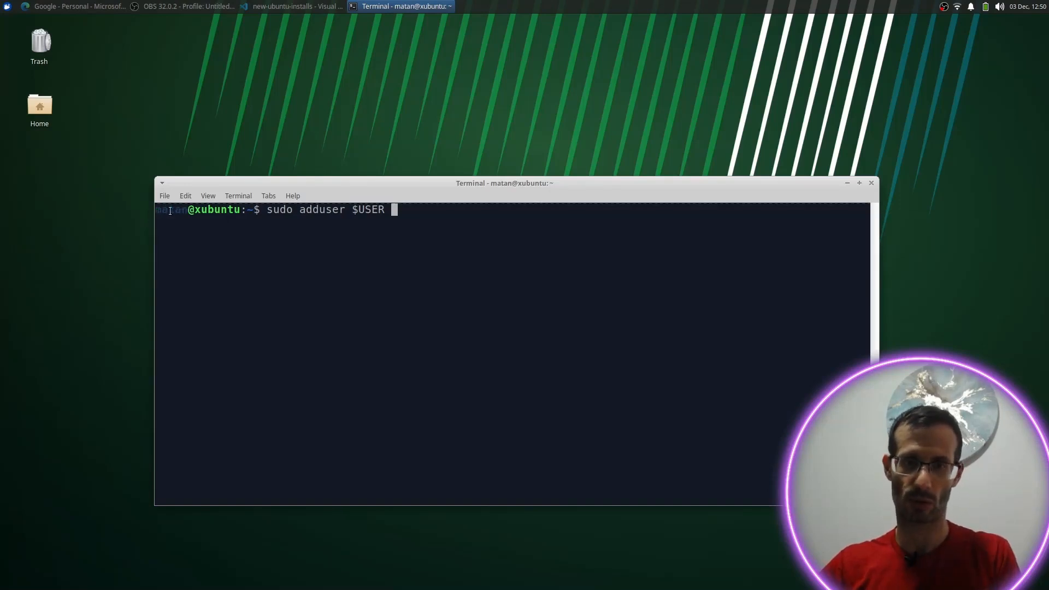
pyautogui.click(497, 242)
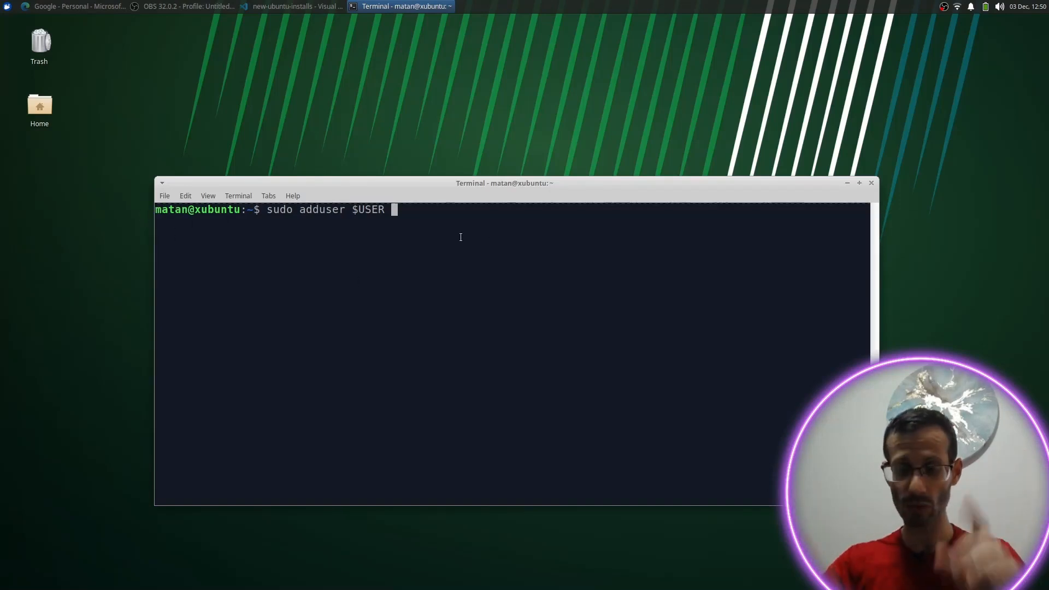
pyautogui.write('kvm')
pyautogui.press('Return')
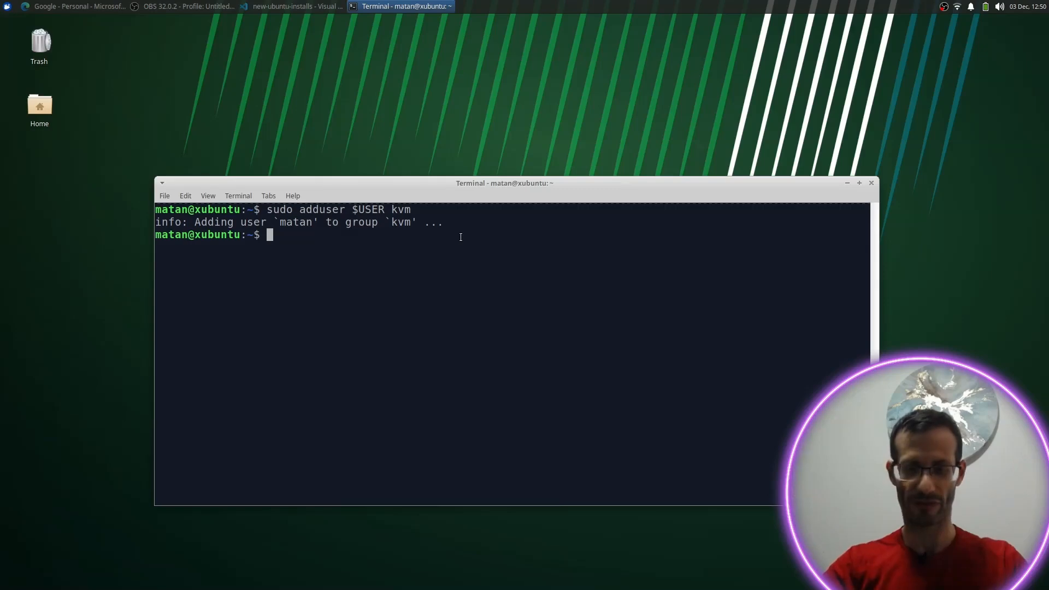
pyautogui.write('reboot')
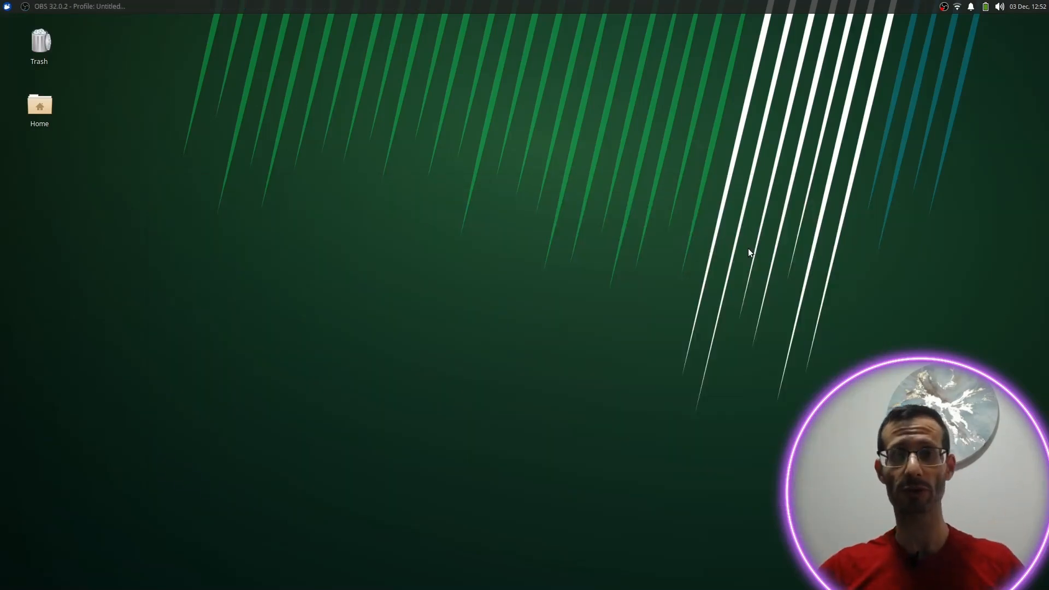
# Step: Launch Virtual Machine Manager by searching 'virt' in the Whisker menu
pyautogui.press('super')
pyautogui.write('virt')
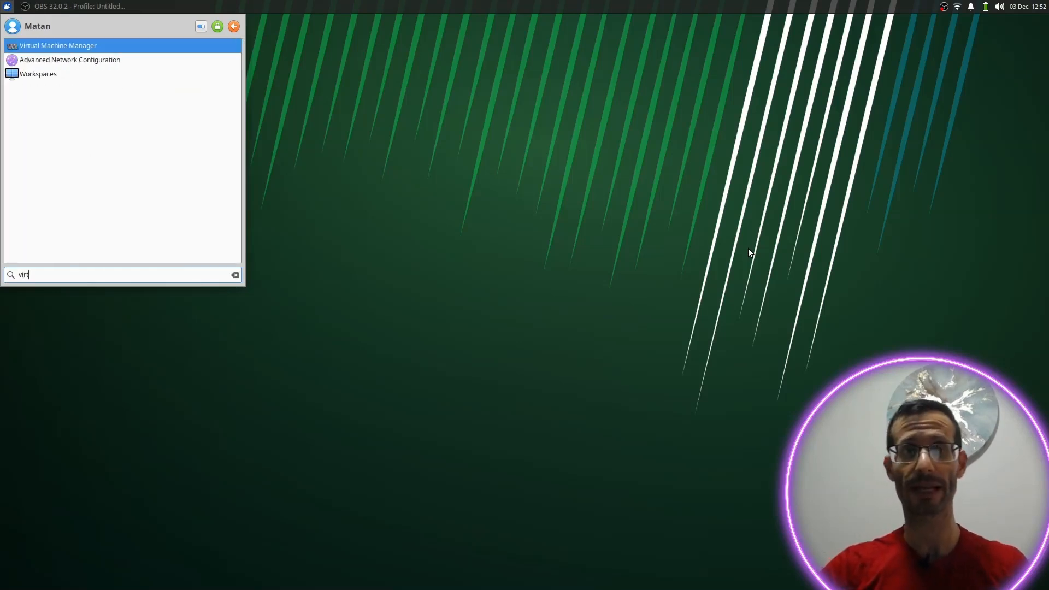
pyautogui.click(60, 45)
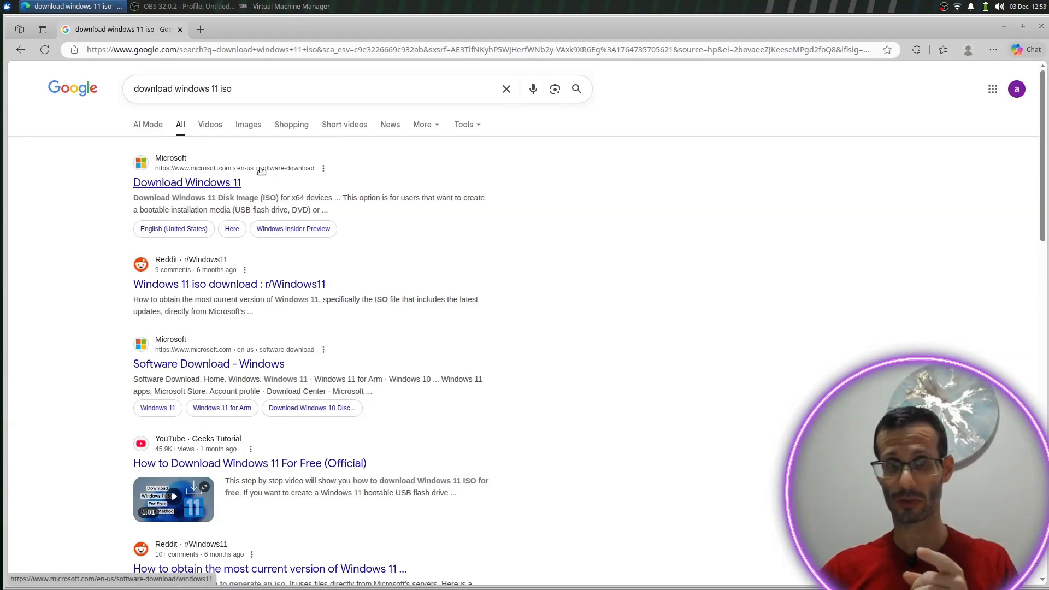
# Step: On Microsoft's Download Windows 11 page, select and confirm the Windows 11 multi-edition x64 ISO
pyautogui.click(169, 186)
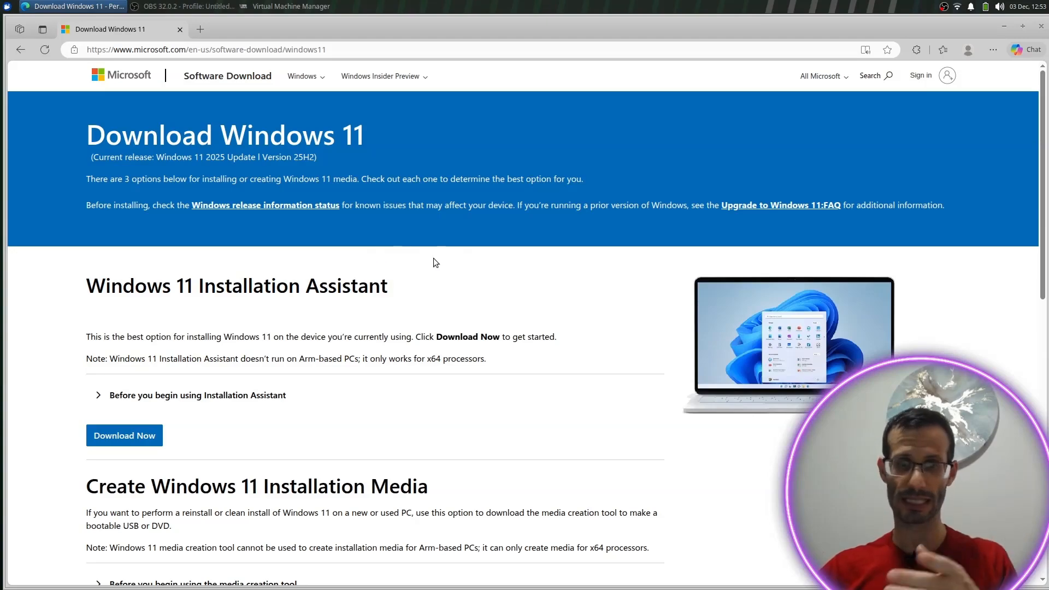
pyautogui.scroll(-6, 430, 264)
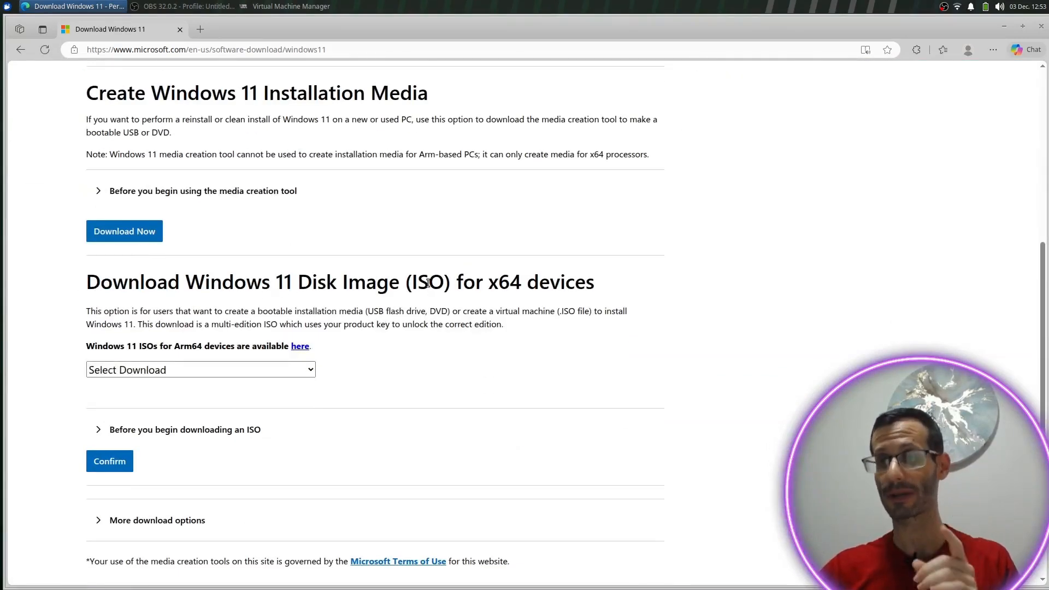
pyautogui.scroll(-1, 510, 278)
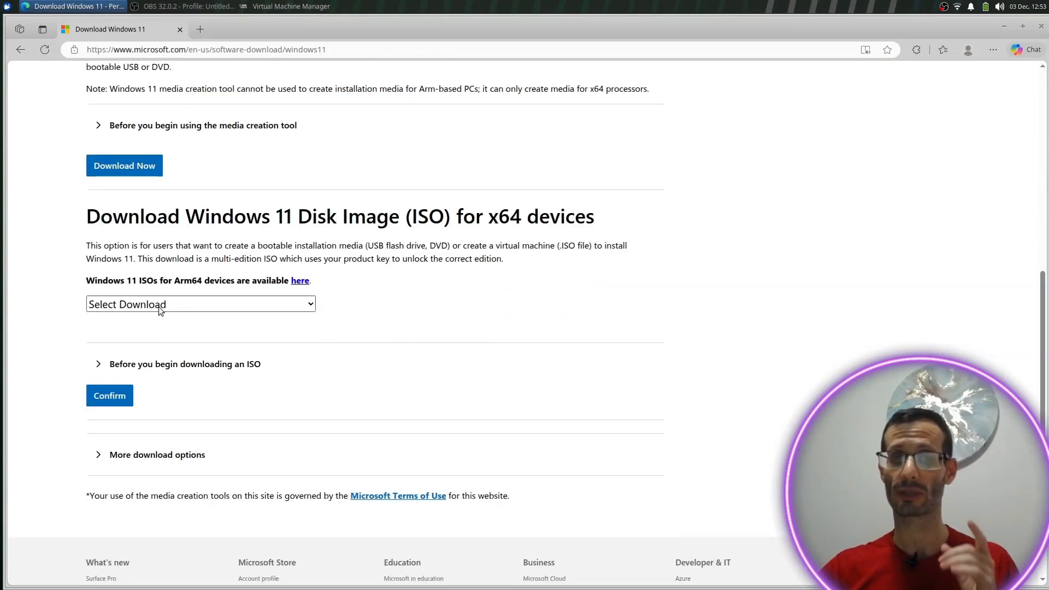
pyautogui.click(160, 306)
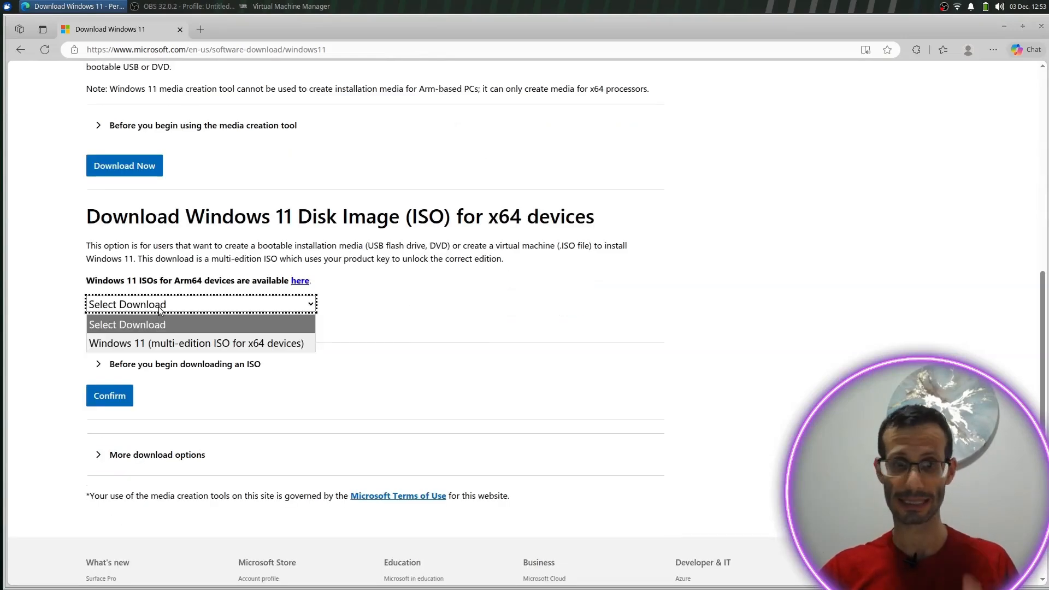
pyautogui.click(139, 342)
pyautogui.click(119, 395)
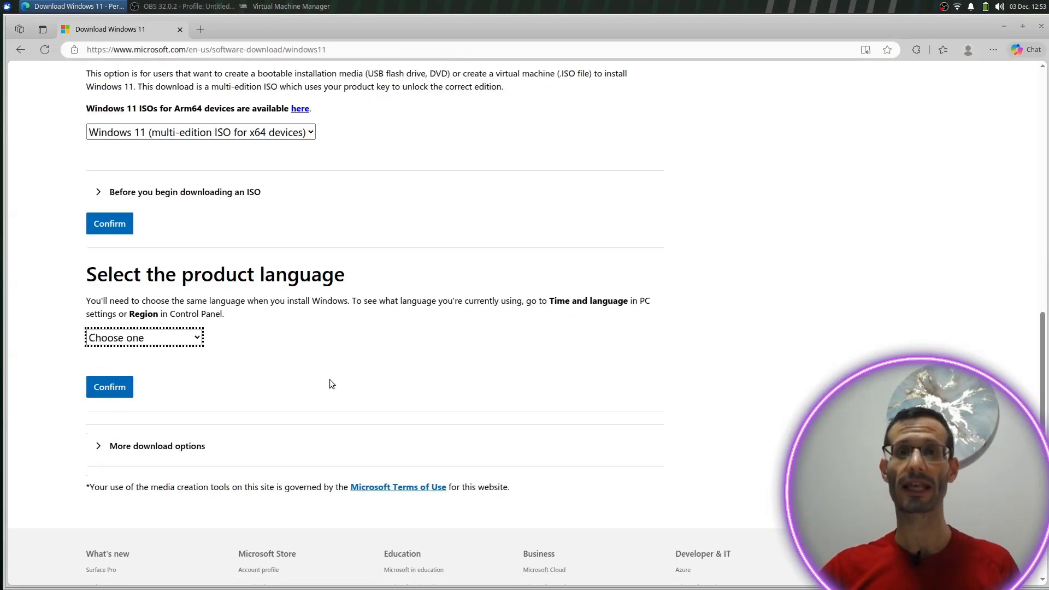
# Step: Choose English (United States), download the 64-bit ISO, cancel the duplicate download, and minimize Edge
pyautogui.click(169, 343)
pyautogui.click(140, 208)
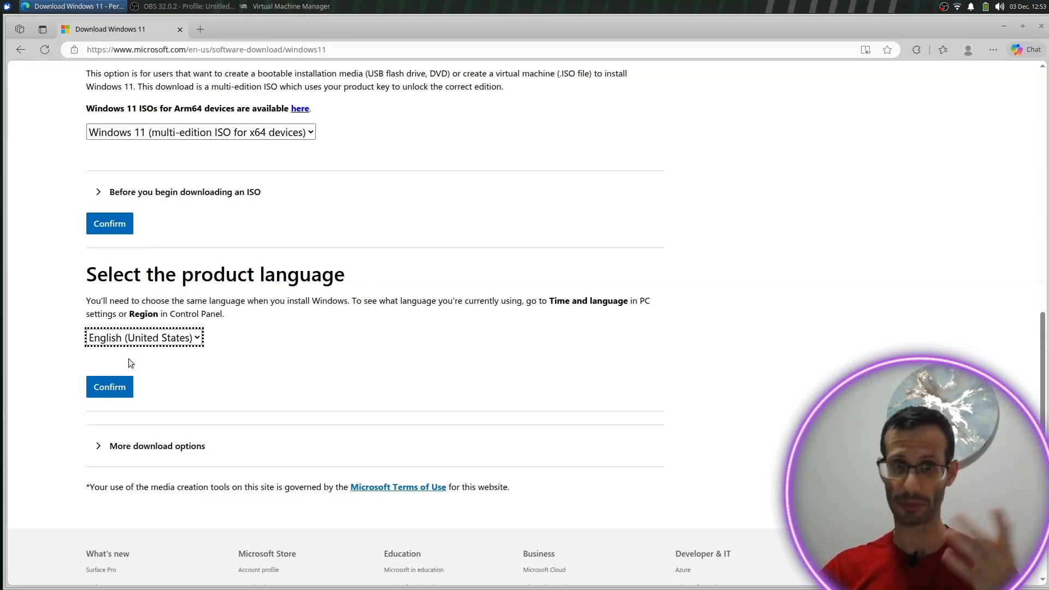
pyautogui.click(109, 387)
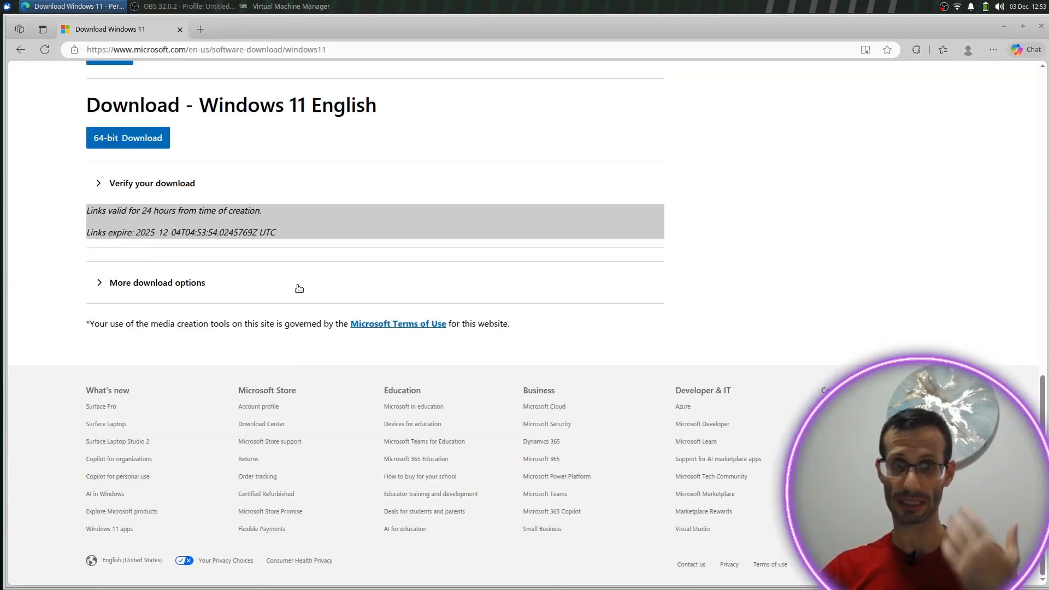
pyautogui.click(121, 140)
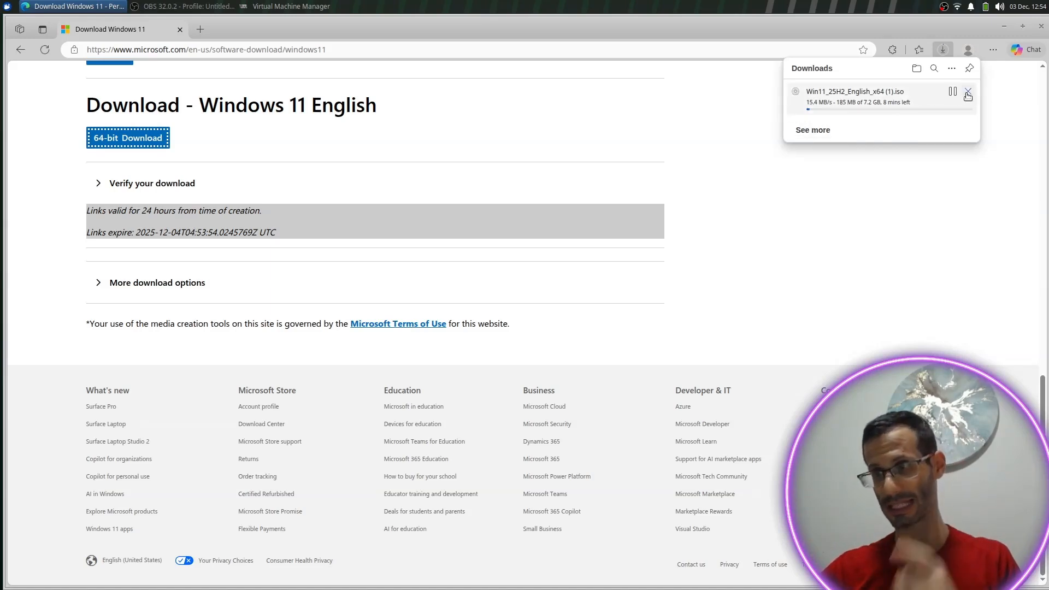
pyautogui.click(968, 96)
pyautogui.click(696, 126)
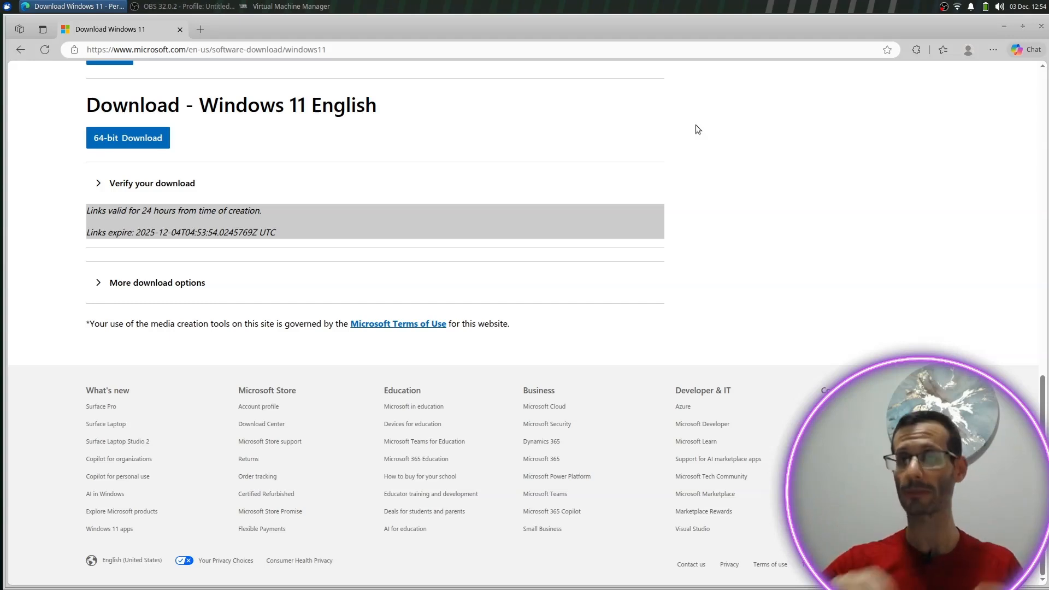
pyautogui.click(1005, 26)
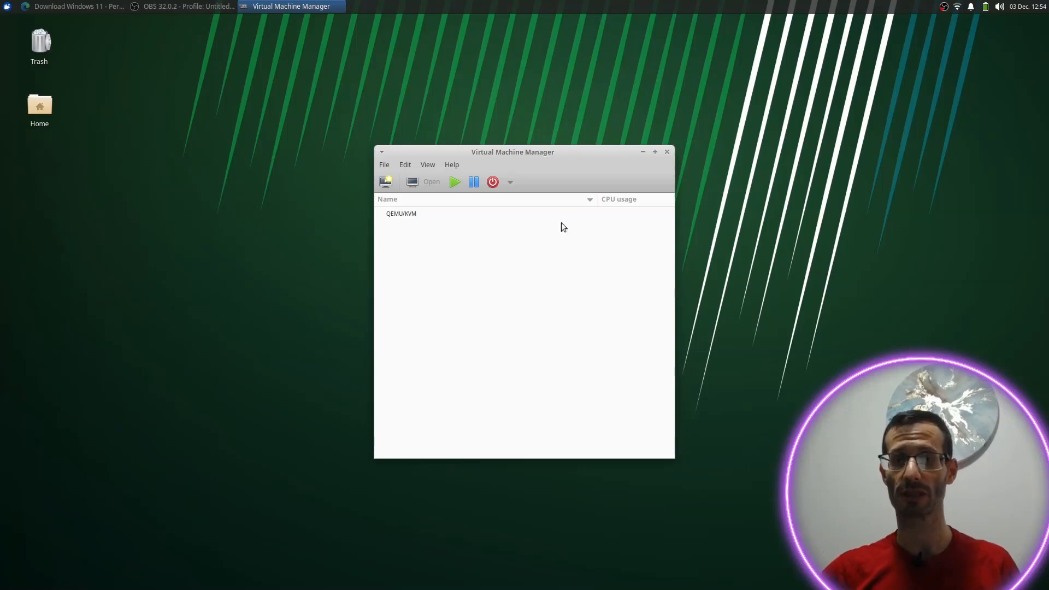
# Step: Start a new VM from local install media and browse local files for the ISO
pyautogui.click(386, 183)
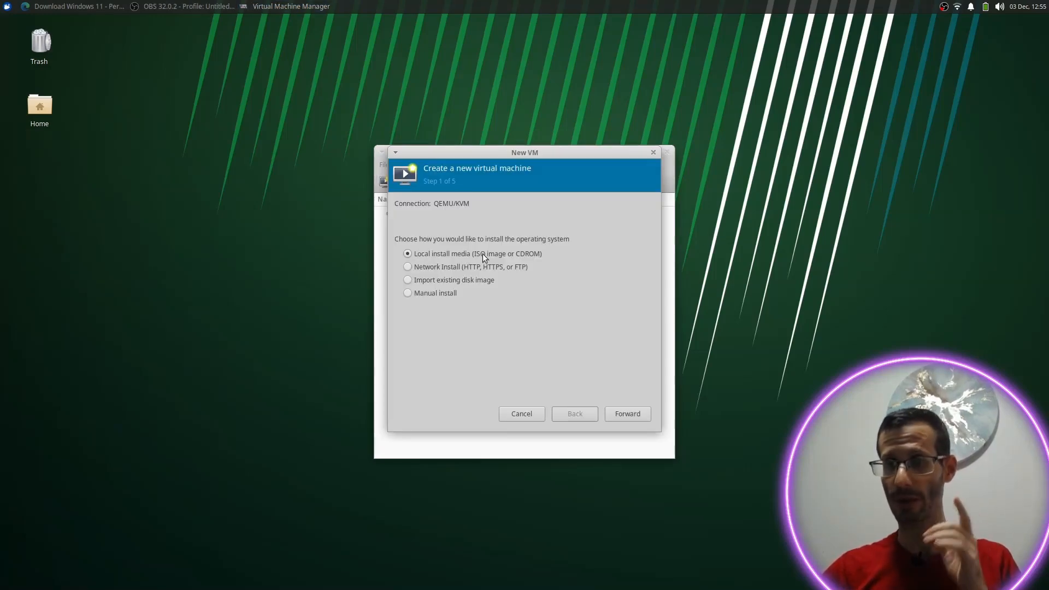
pyautogui.click(624, 414)
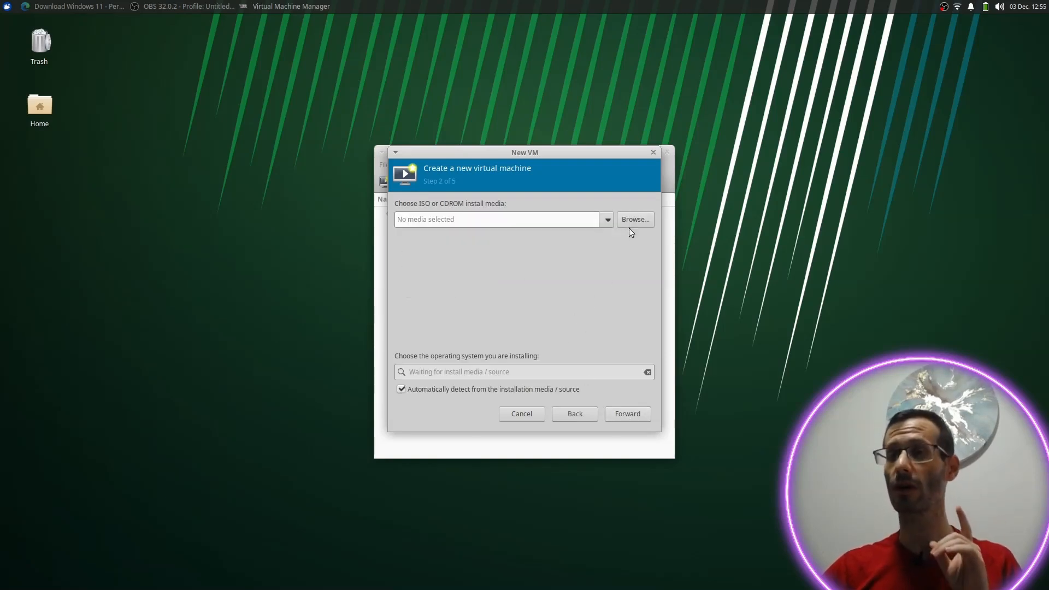
pyautogui.click(630, 227)
pyautogui.click(602, 418)
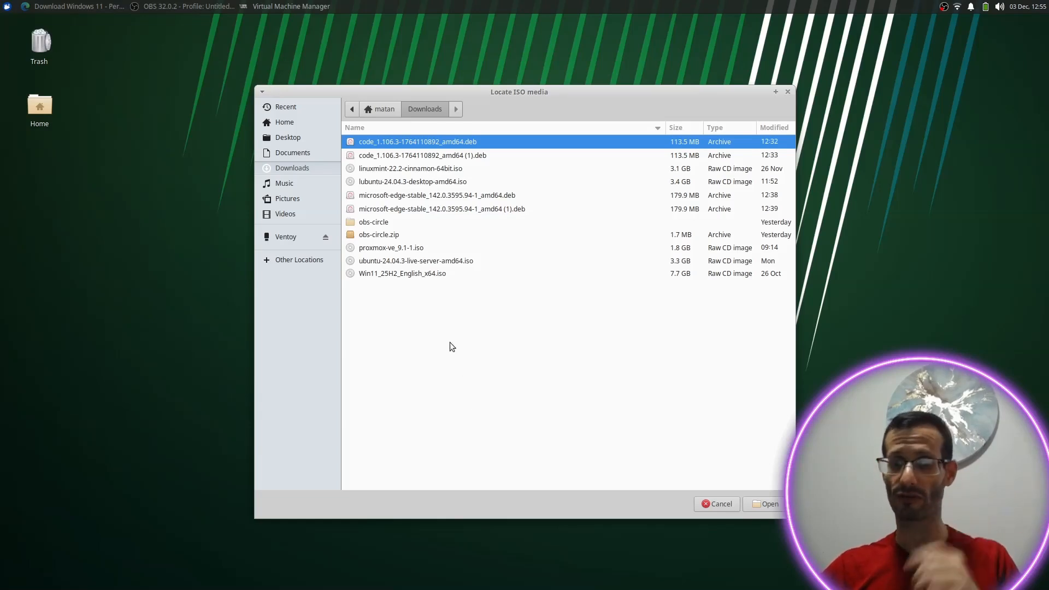
# Step: Use Win11_25H2_English_x64.iso as install media, auto-detected as Microsoft Windows 11, and continue
pyautogui.click(375, 276)
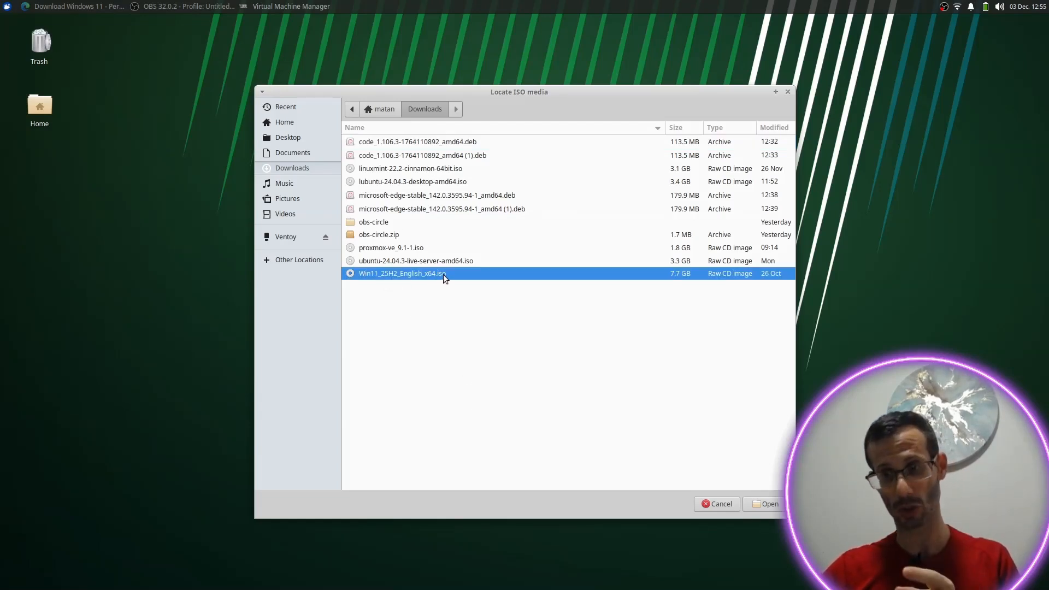
pyautogui.click(765, 504)
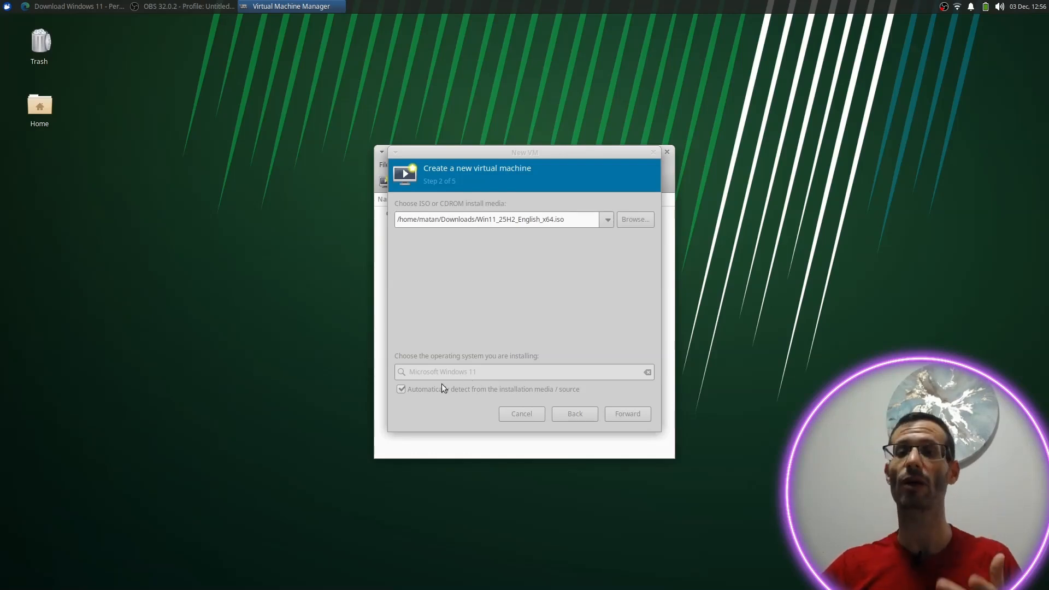
pyautogui.click(416, 389)
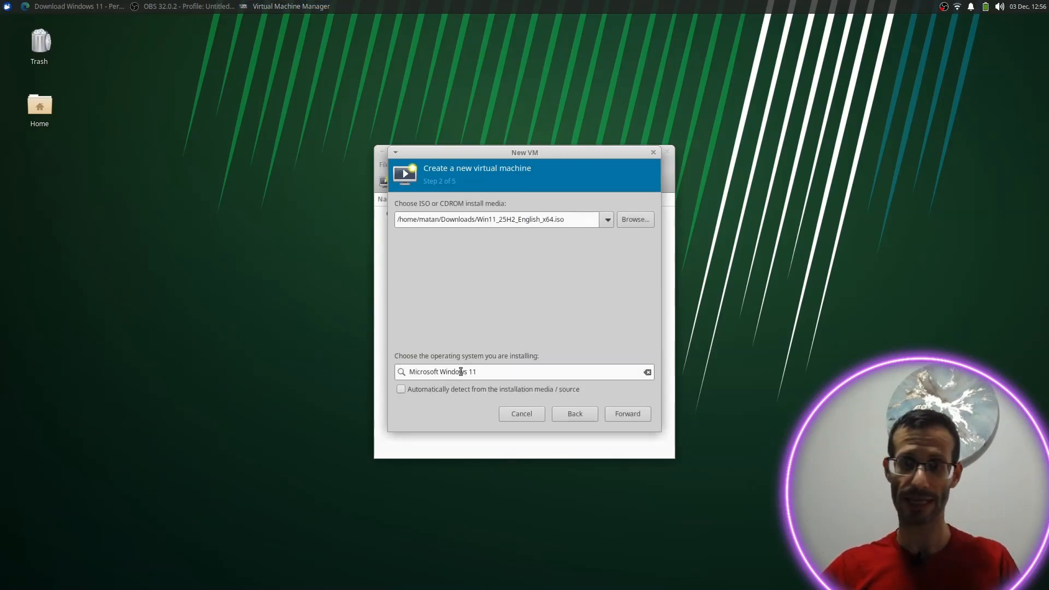
pyautogui.tripleClick(458, 374)
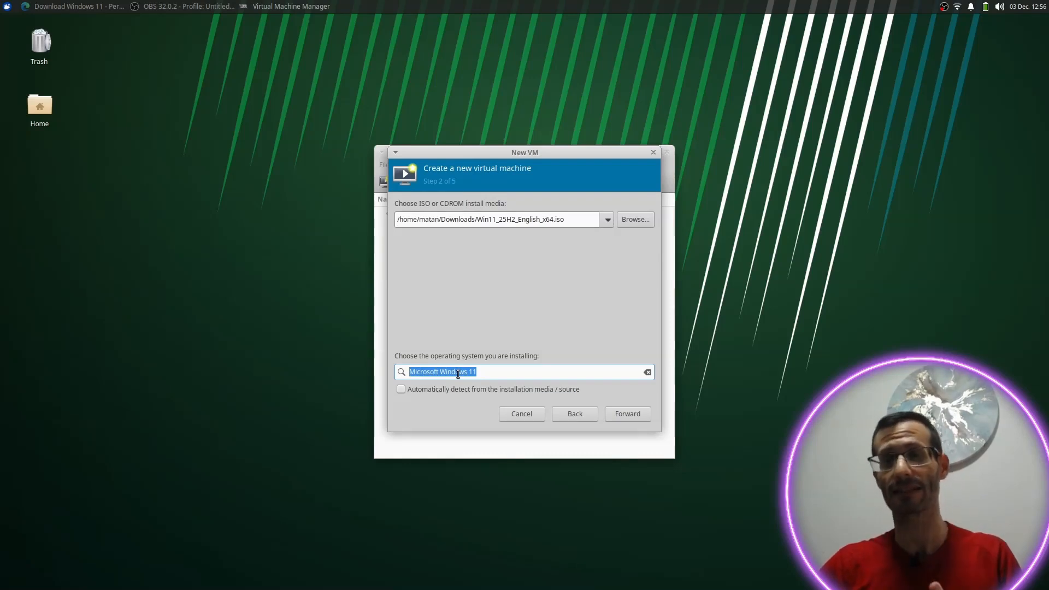
pyautogui.click(415, 389)
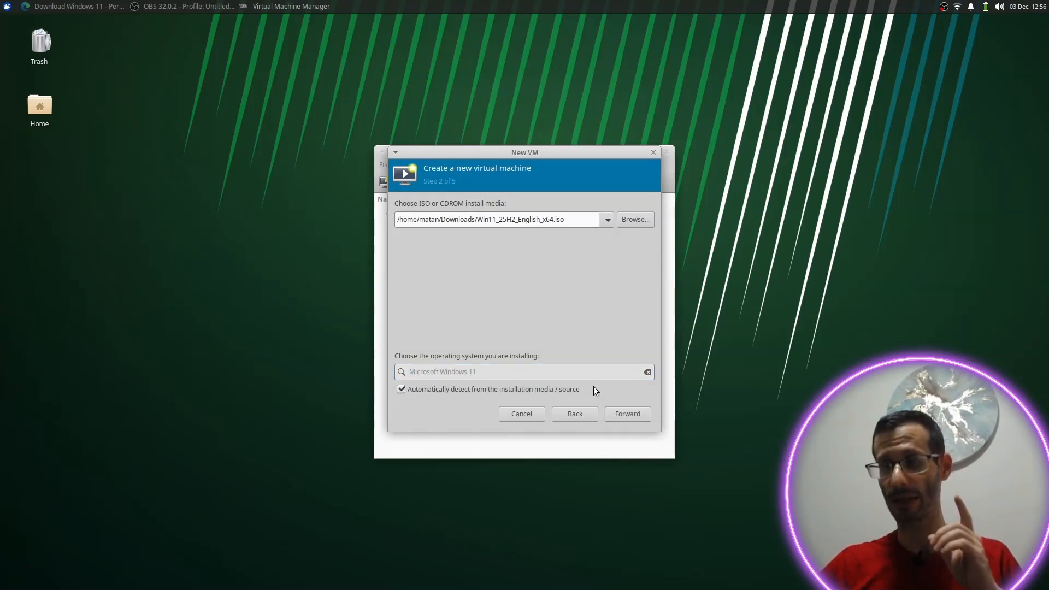
pyautogui.click(624, 414)
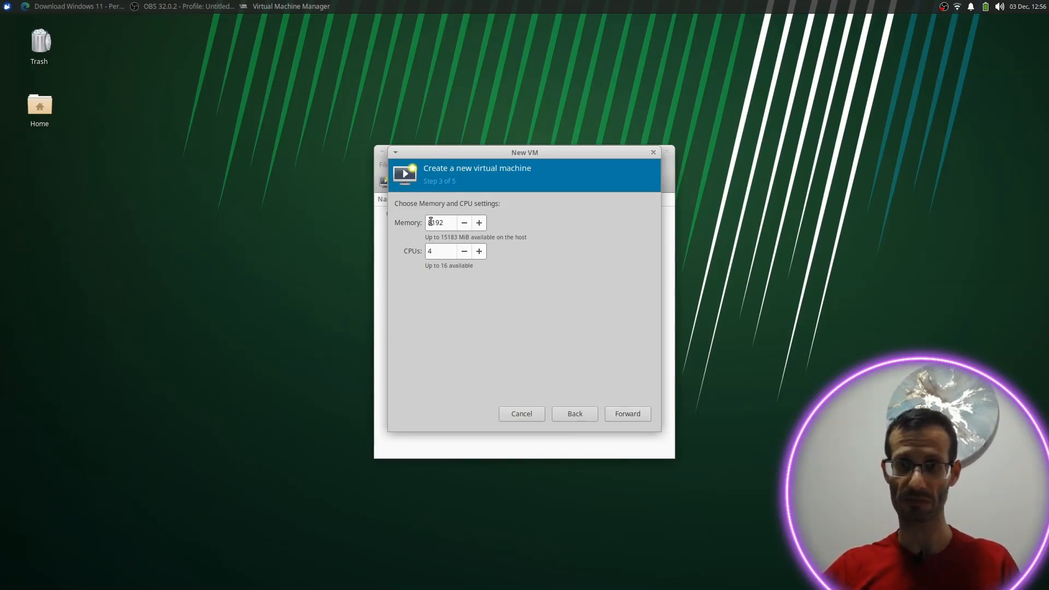
# Step: Set the VM memory to 6192 MiB, keeping 4 CPUs
pyautogui.moveTo(431, 222); pyautogui.dragTo(414, 223)
pyautogui.write('6')
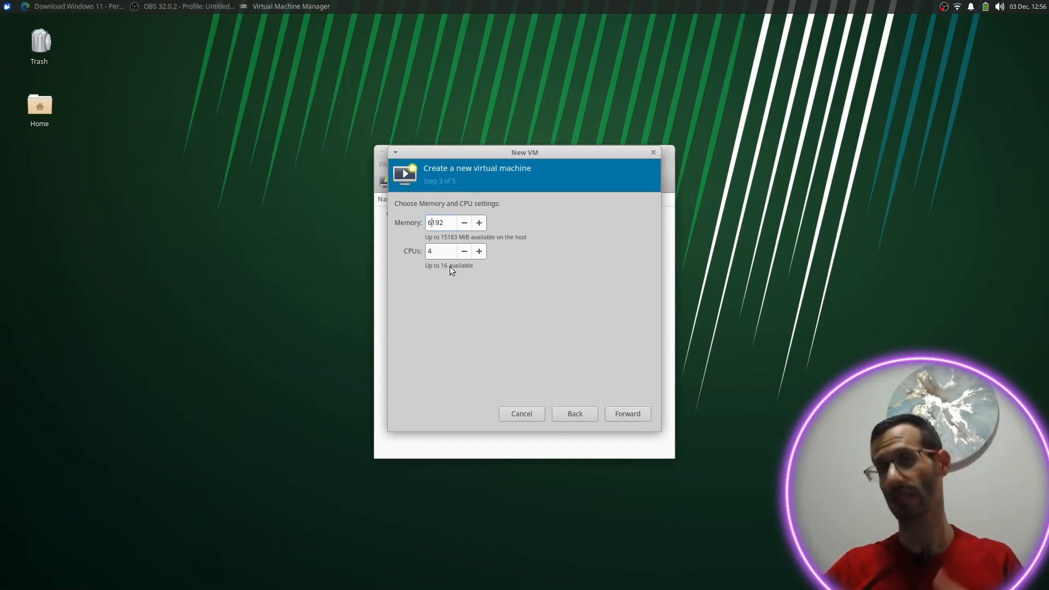
pyautogui.click(444, 252)
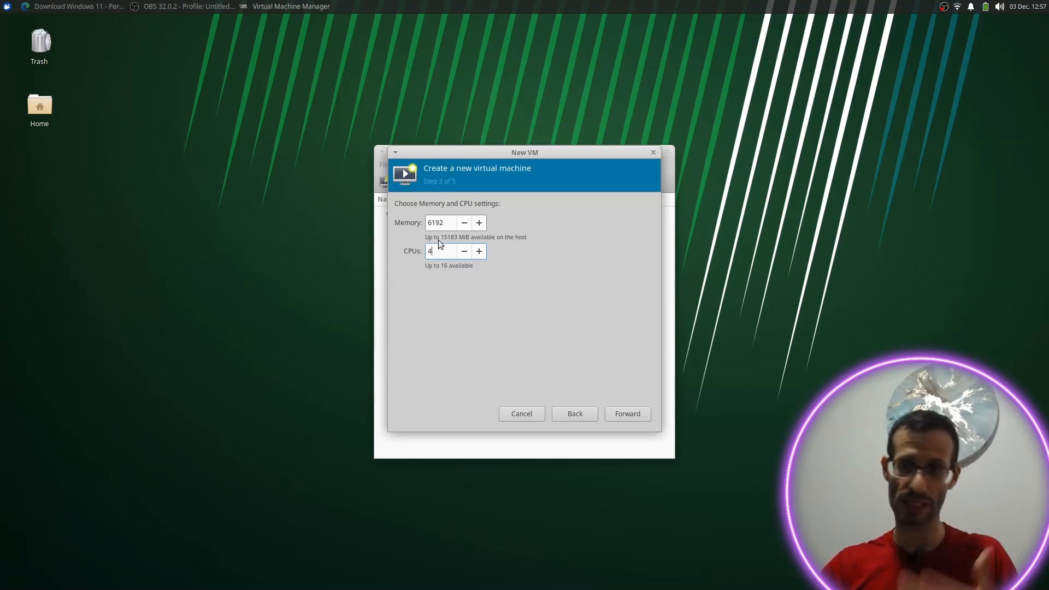
pyautogui.click(621, 415)
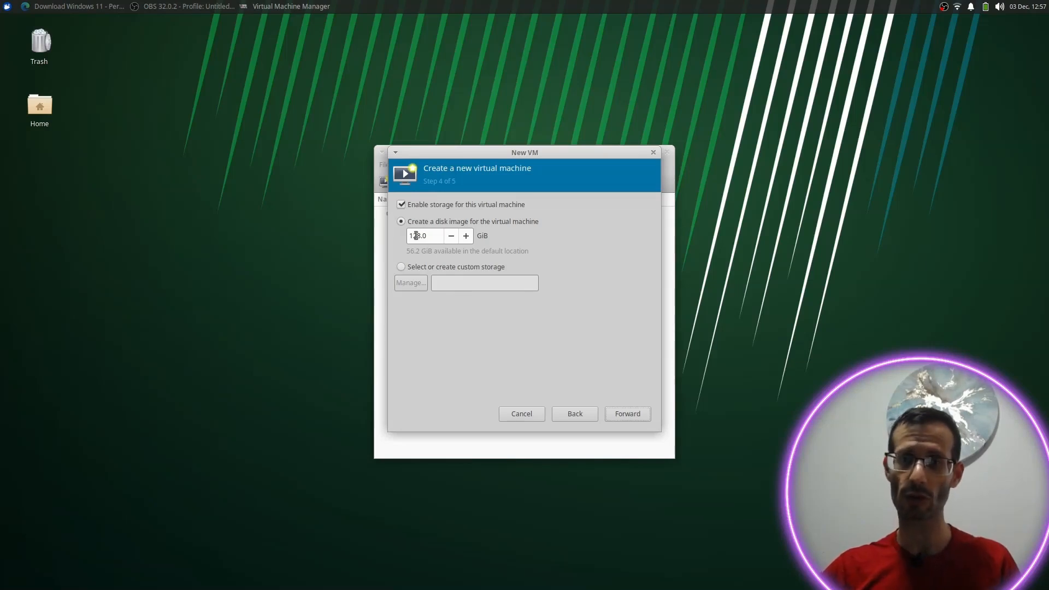
# Step: Change the disk image size from 128 to 60 GiB and proceed to the summary
pyautogui.moveTo(422, 235); pyautogui.dragTo(409, 236)
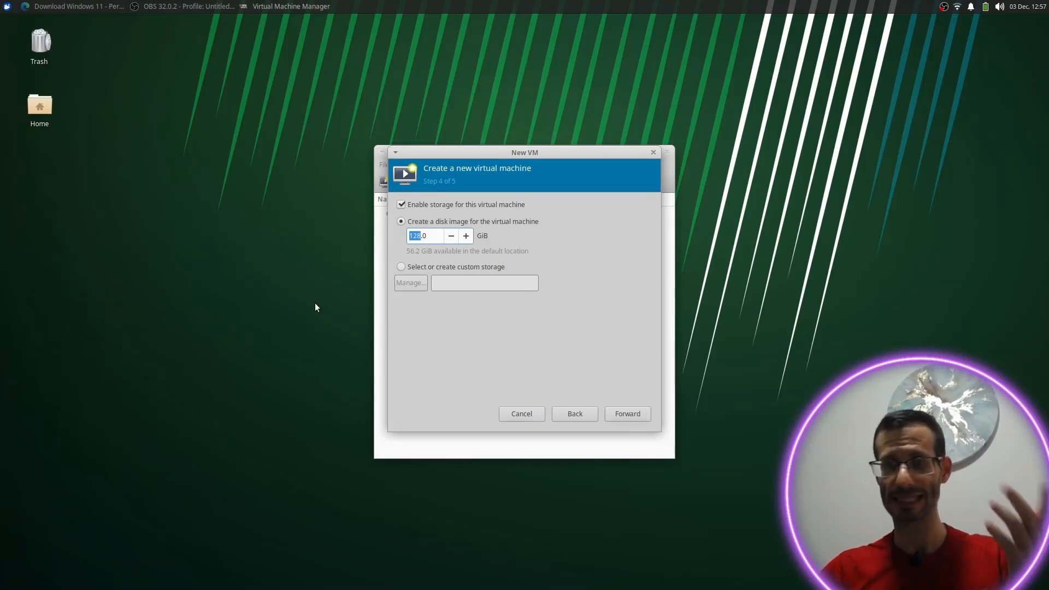
pyautogui.write('60')
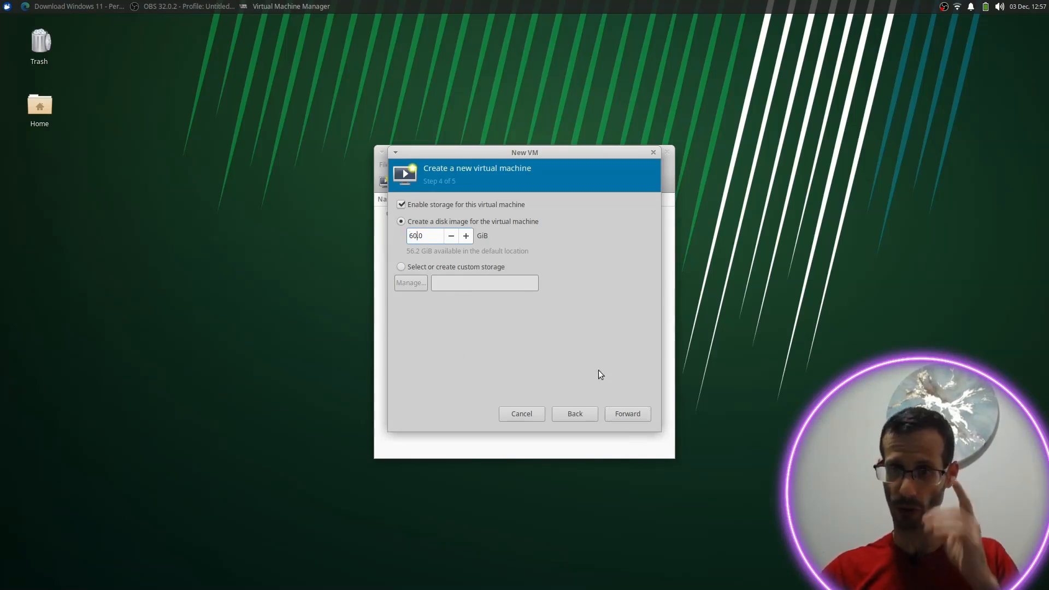
pyautogui.click(623, 412)
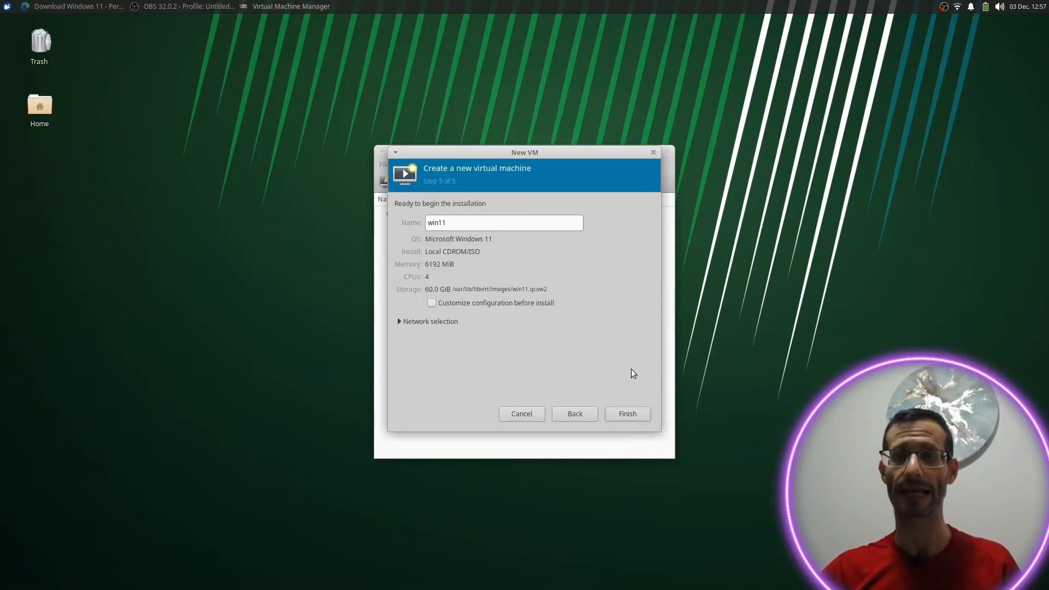
# Step: Keep the VM name win11, enable customizing configuration before install, and finish the wizard
pyautogui.click(459, 221)
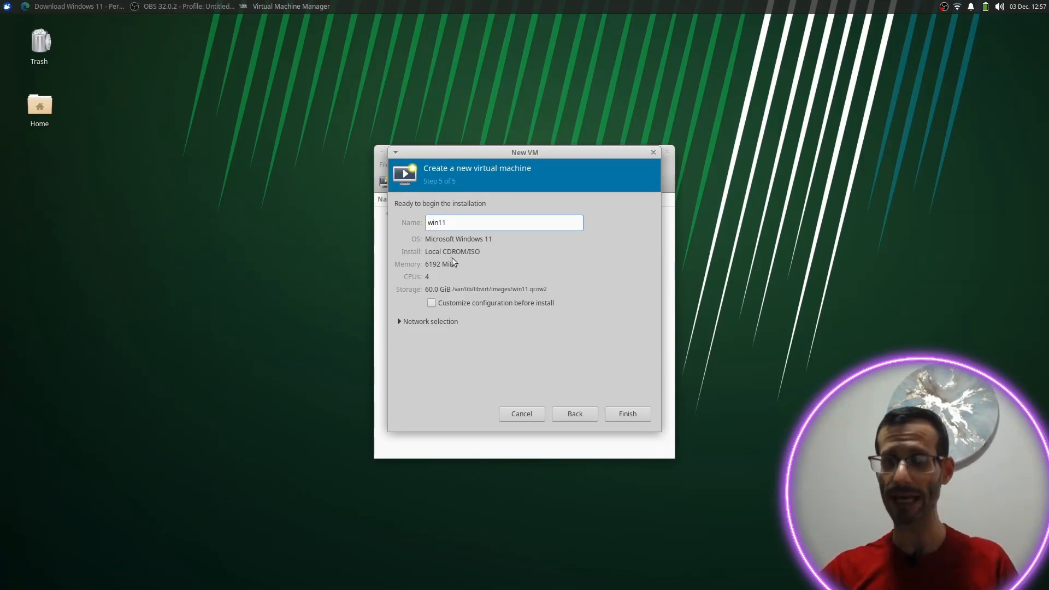
pyautogui.press('Tab')
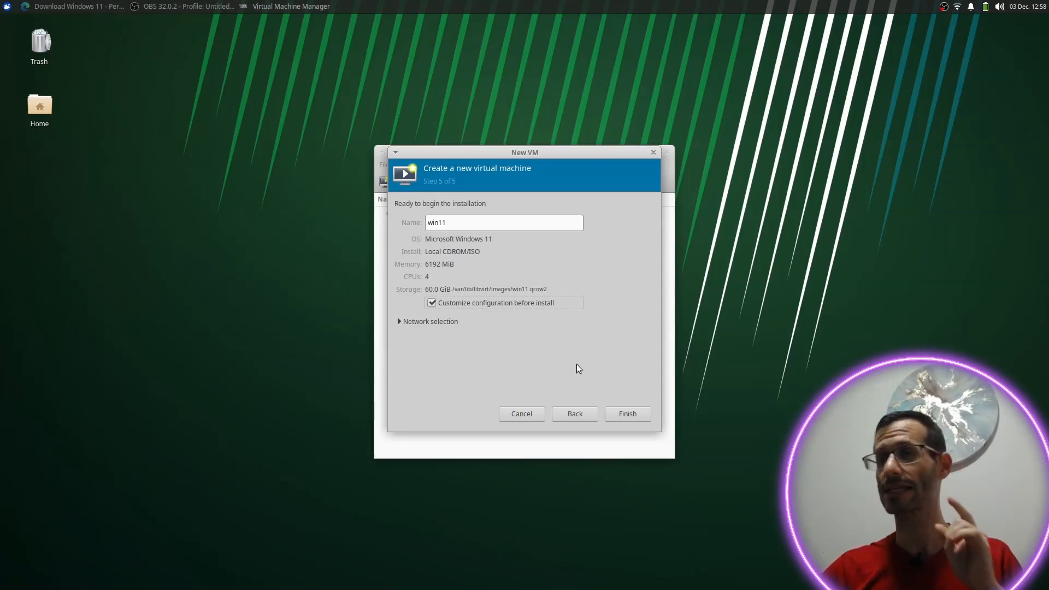
pyautogui.click(627, 413)
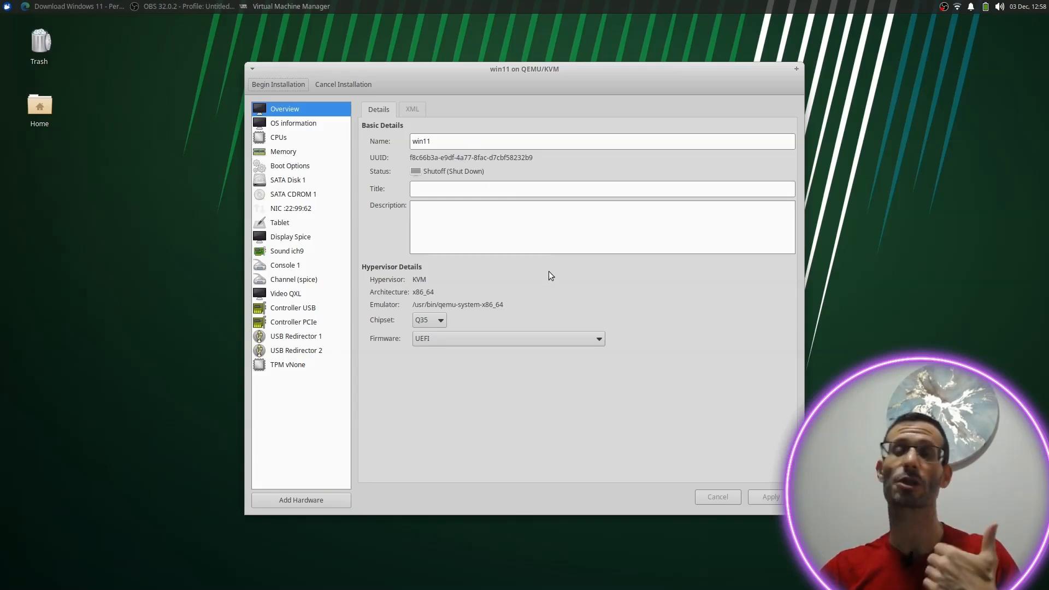
# Step: Review the win11 VM's OS, CPU, memory, boot options and SATA Disk 1 settings, then begin installation
pyautogui.click(312, 125)
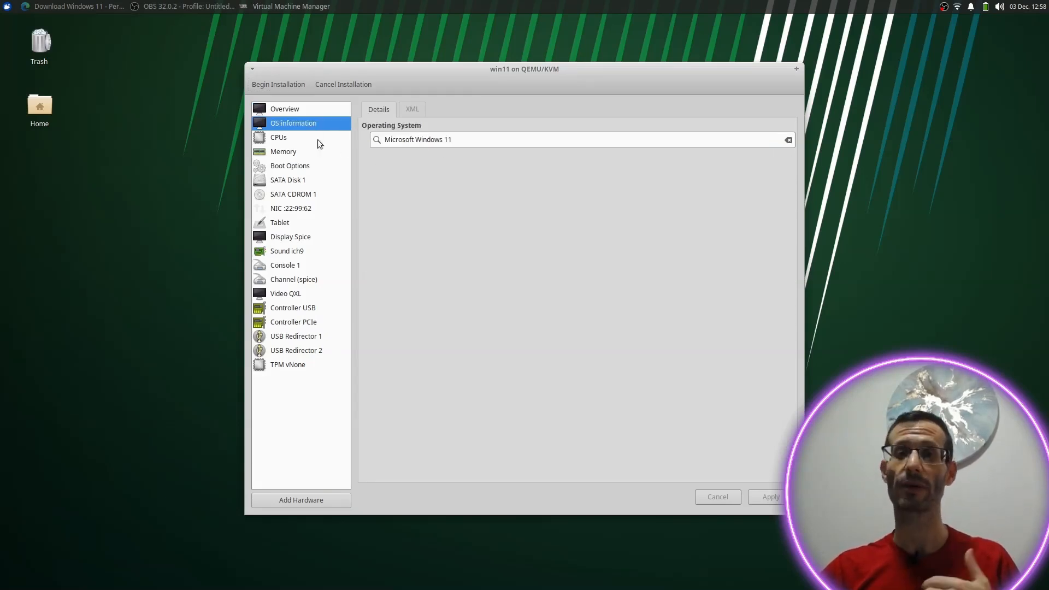
pyautogui.click(290, 140)
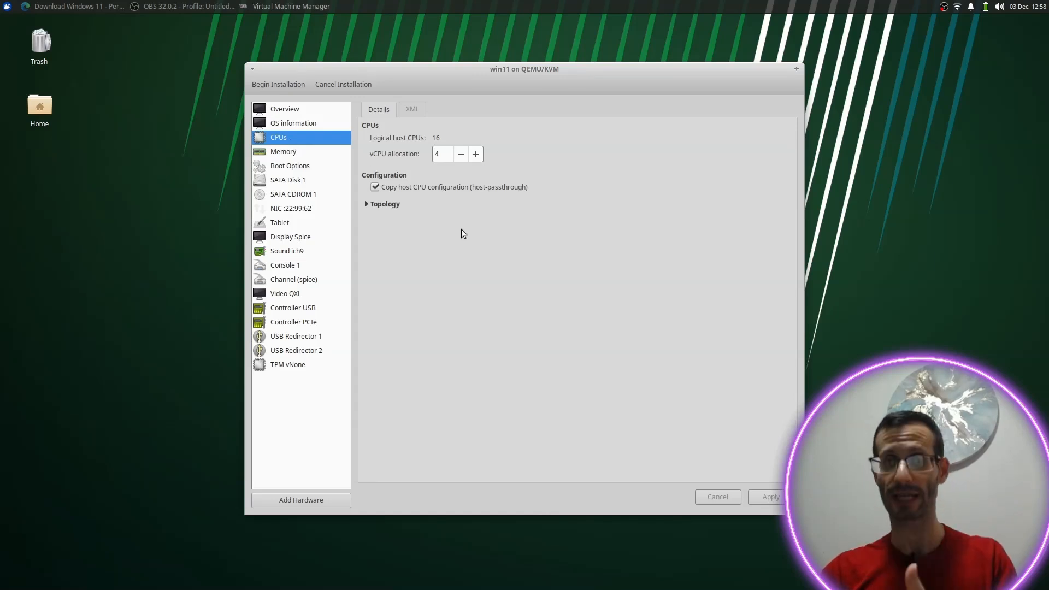
pyautogui.click(296, 152)
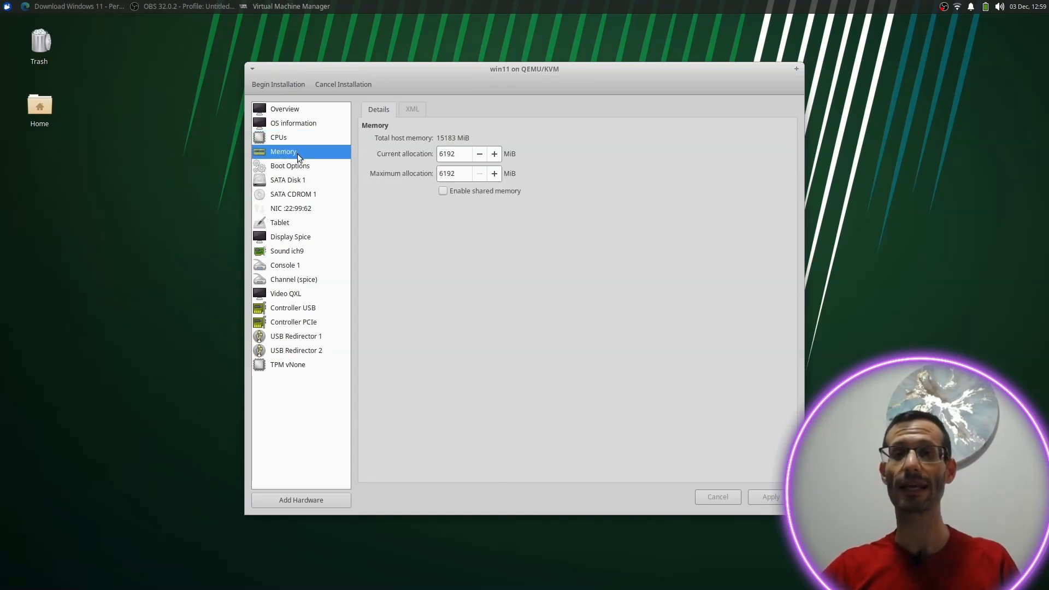
pyautogui.click(293, 168)
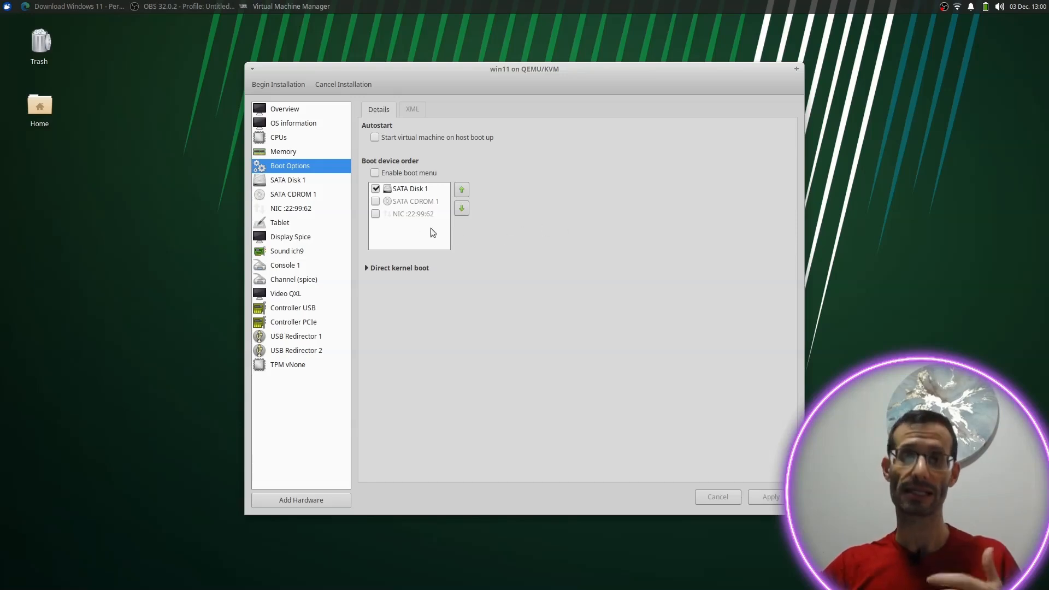
pyautogui.click(299, 182)
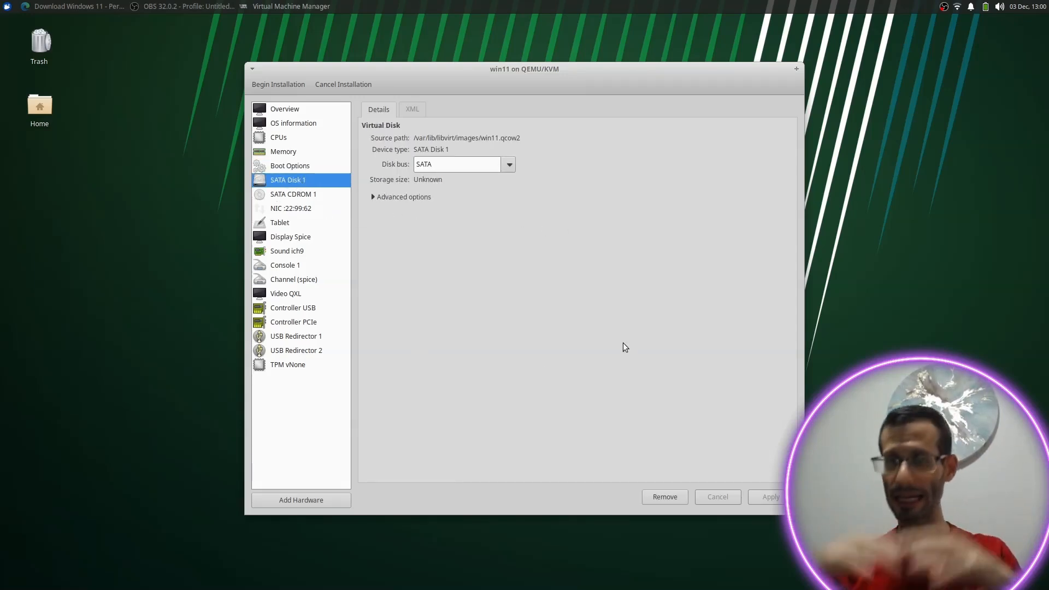
pyautogui.click(276, 86)
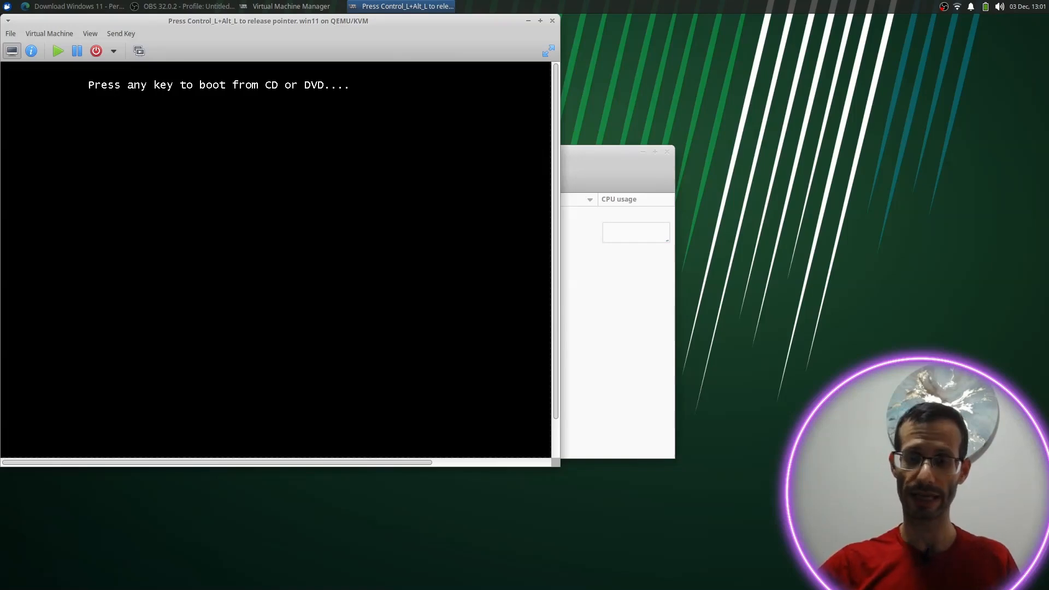
# Step: Boot the VM from the installation disc and show its display fullscreen
pyautogui.press('Return')
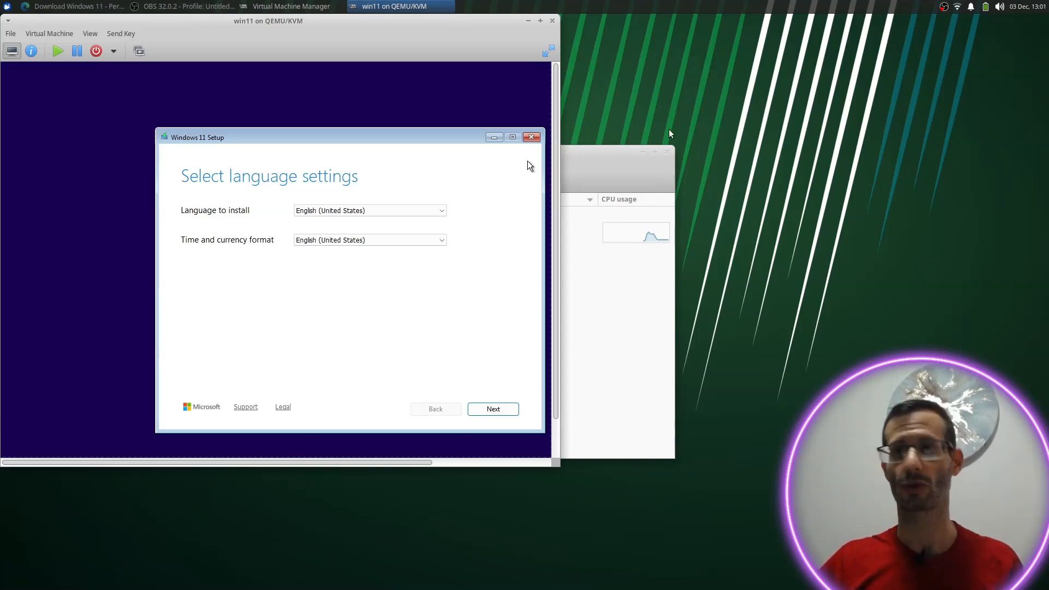
pyautogui.click(547, 53)
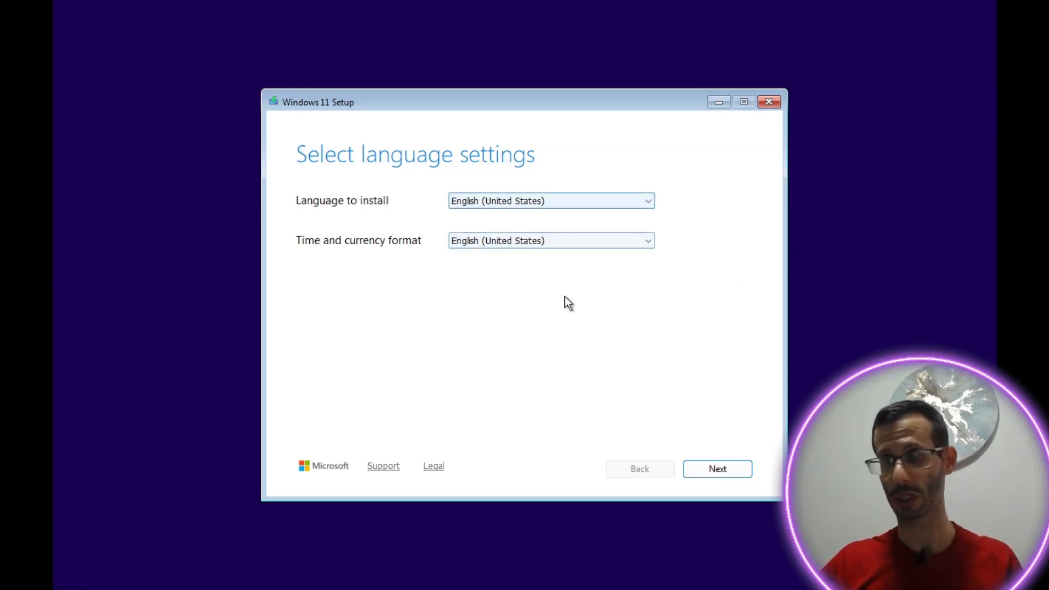
# Step: Keep the default language and US keyboard, and agree that everything will be deleted
pyautogui.click(746, 469)
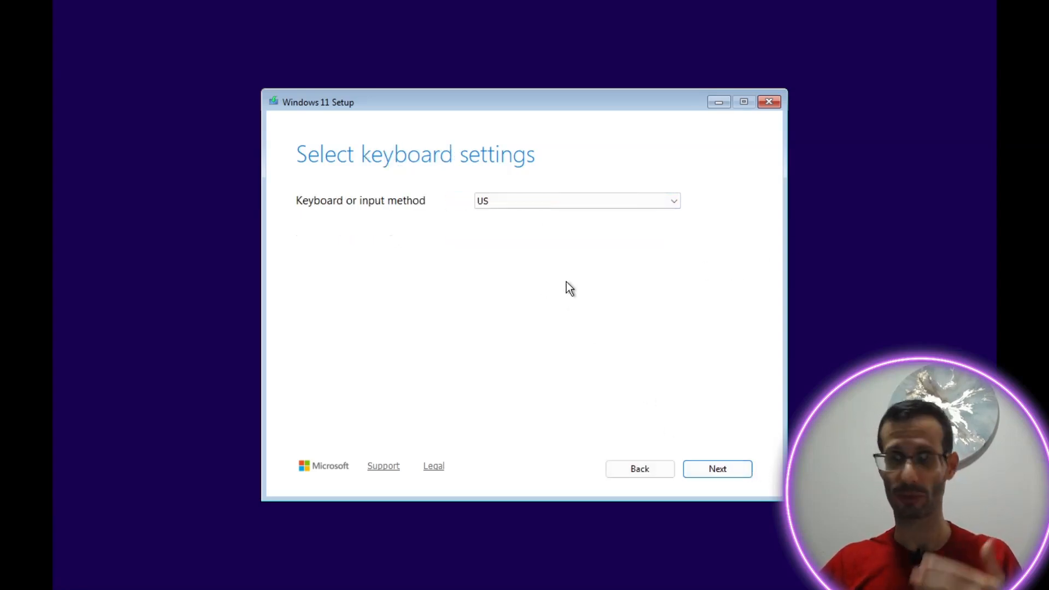
pyautogui.click(739, 471)
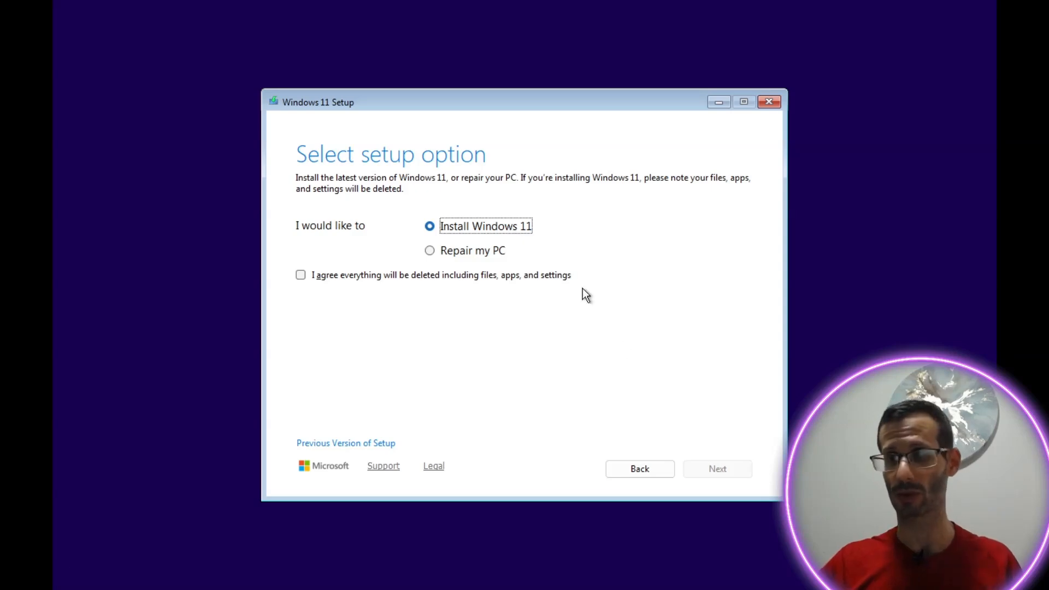
pyautogui.press('Tab')
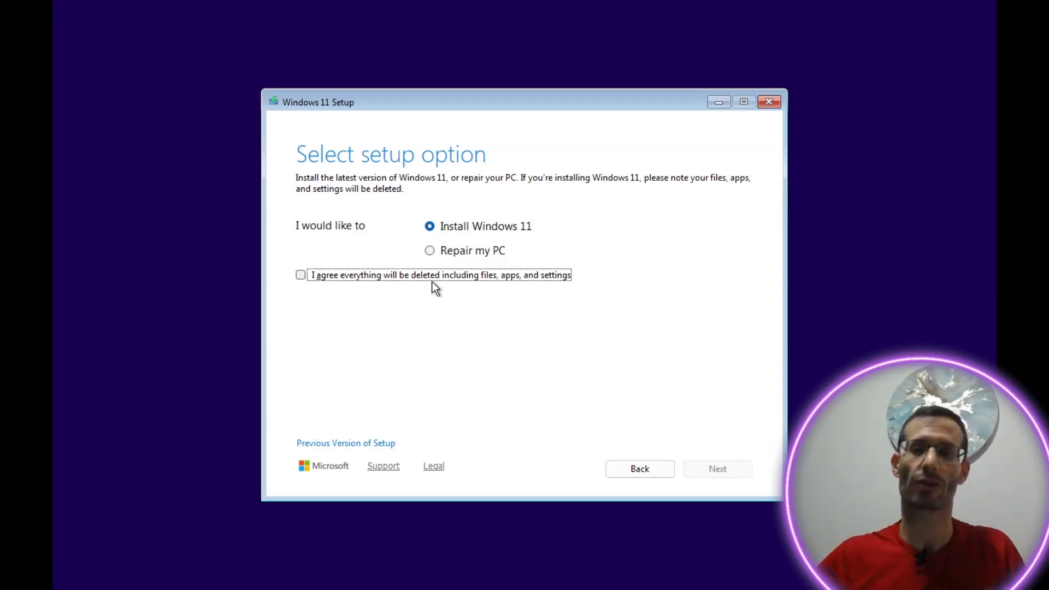
pyautogui.click(338, 275)
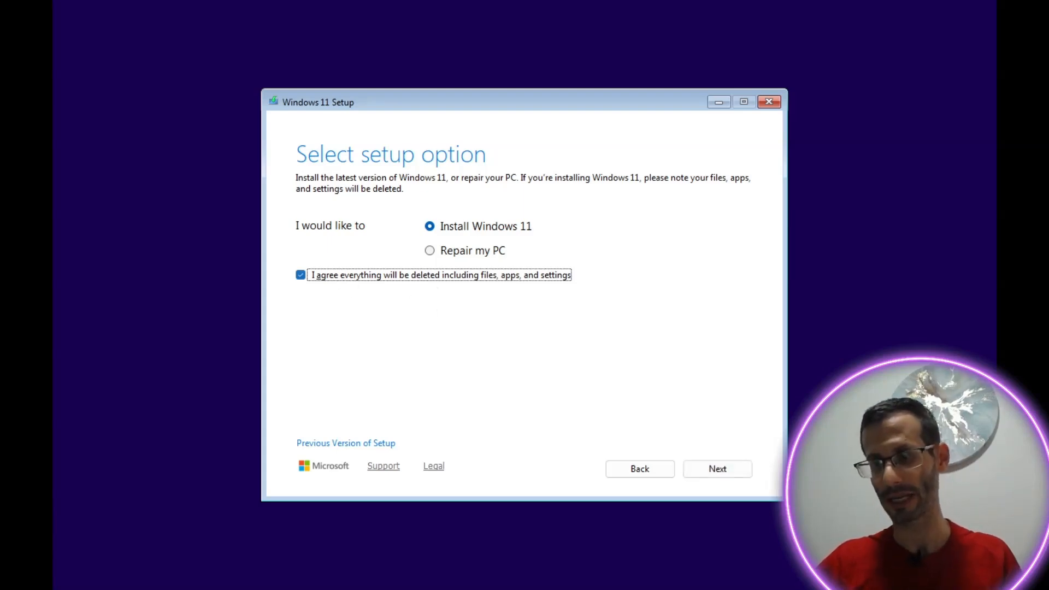
pyautogui.click(722, 464)
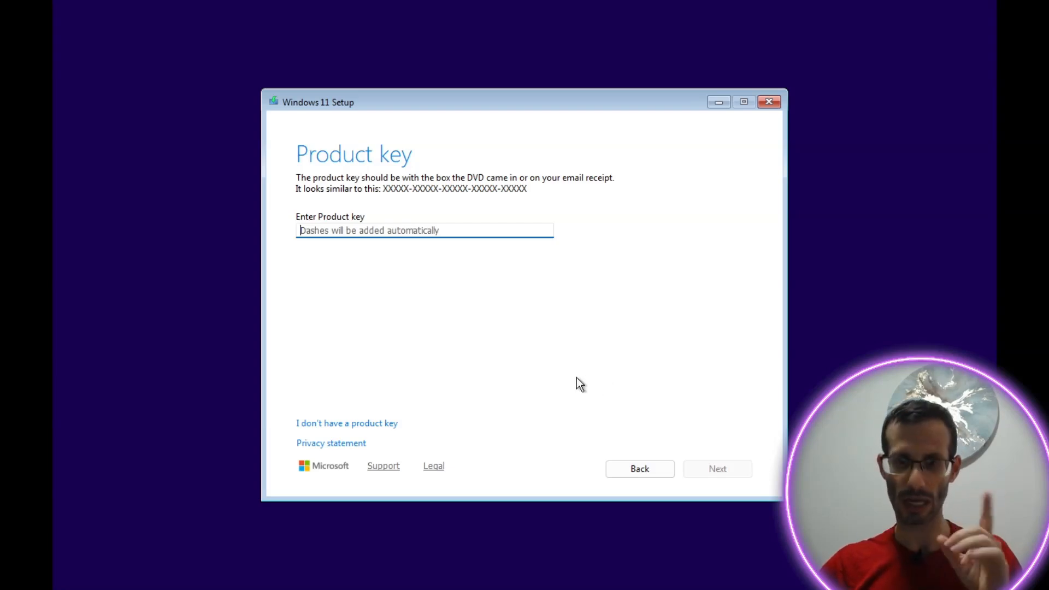
# Step: Skip the product key, choose Windows 11 Pro, and accept the license terms
pyautogui.click(389, 423)
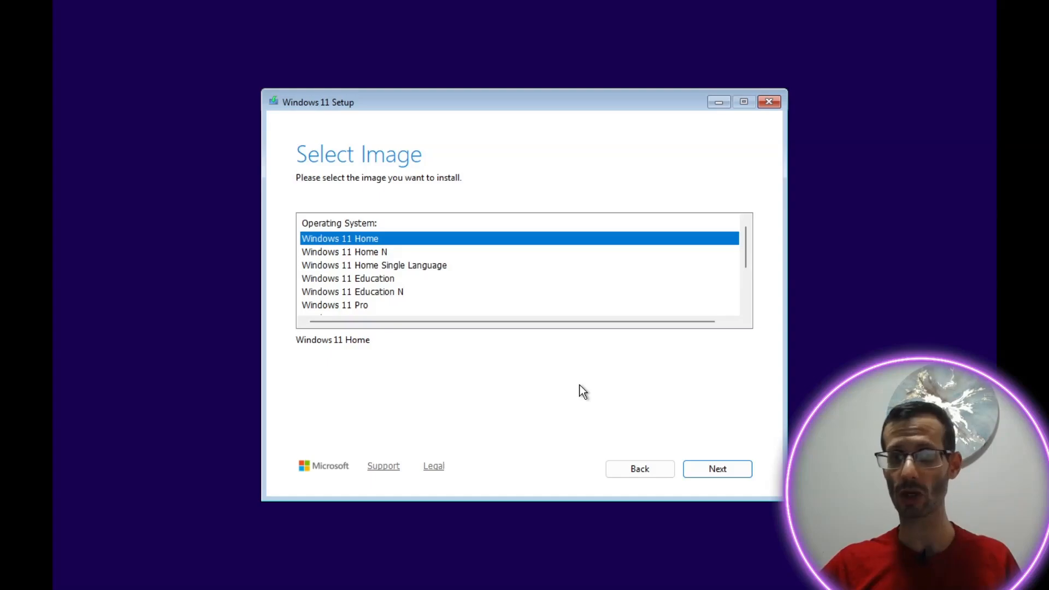
pyautogui.click(356, 304)
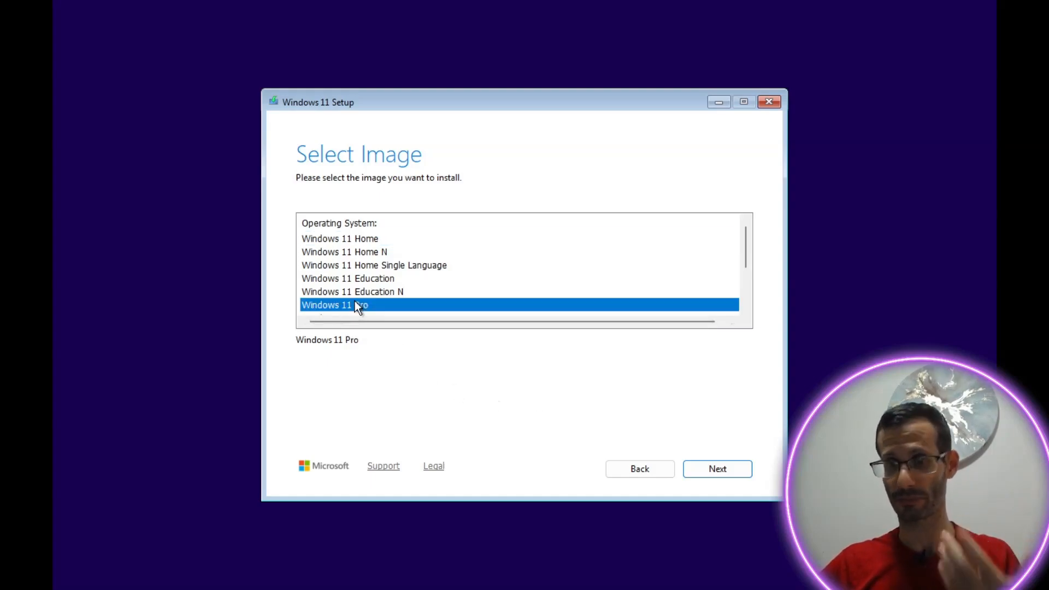
pyautogui.click(724, 465)
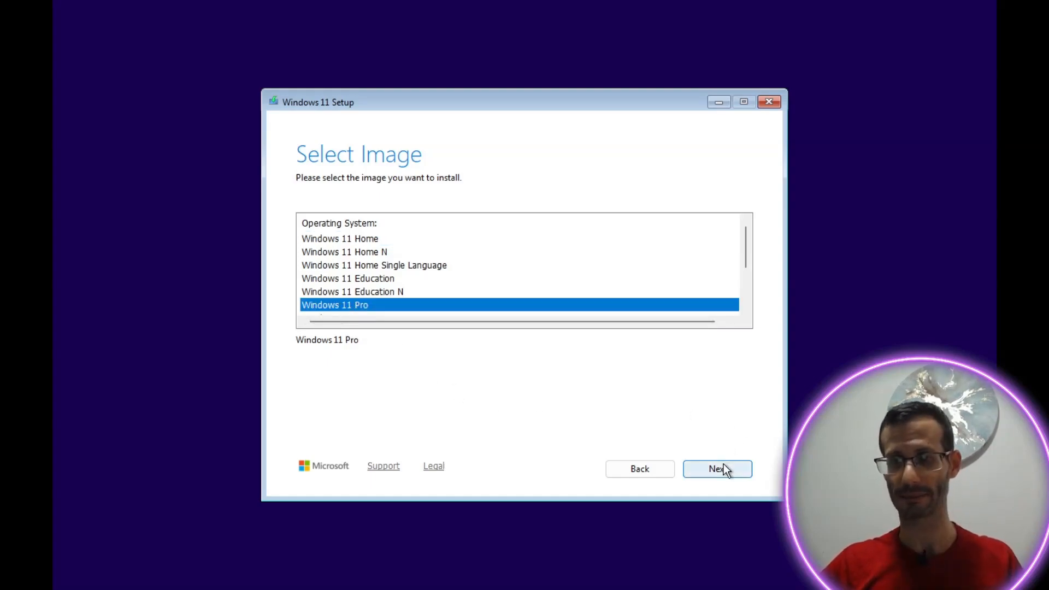
pyautogui.scroll(-10, 642, 360)
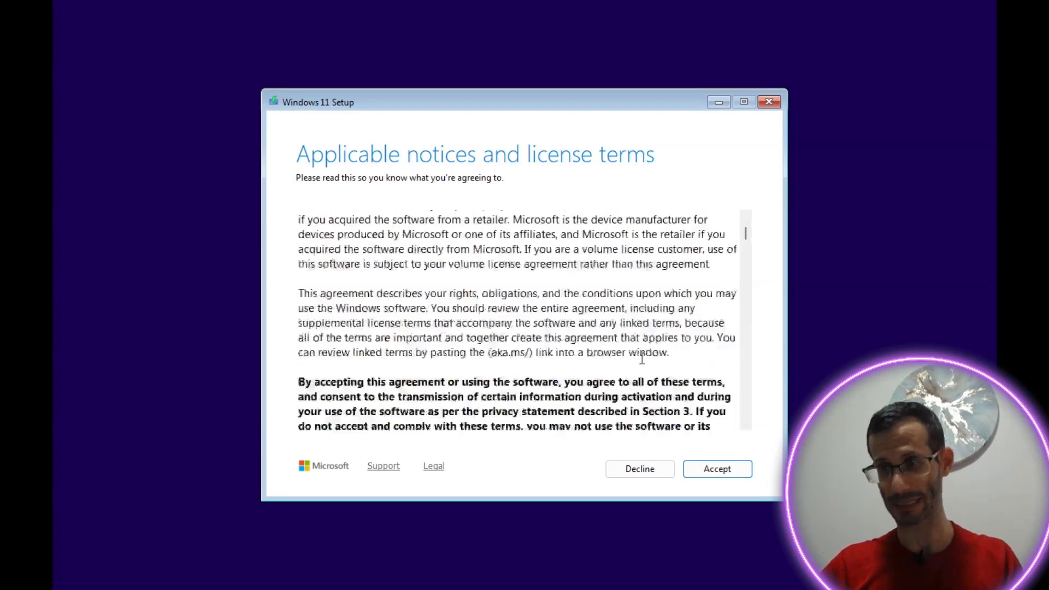
pyautogui.click(702, 471)
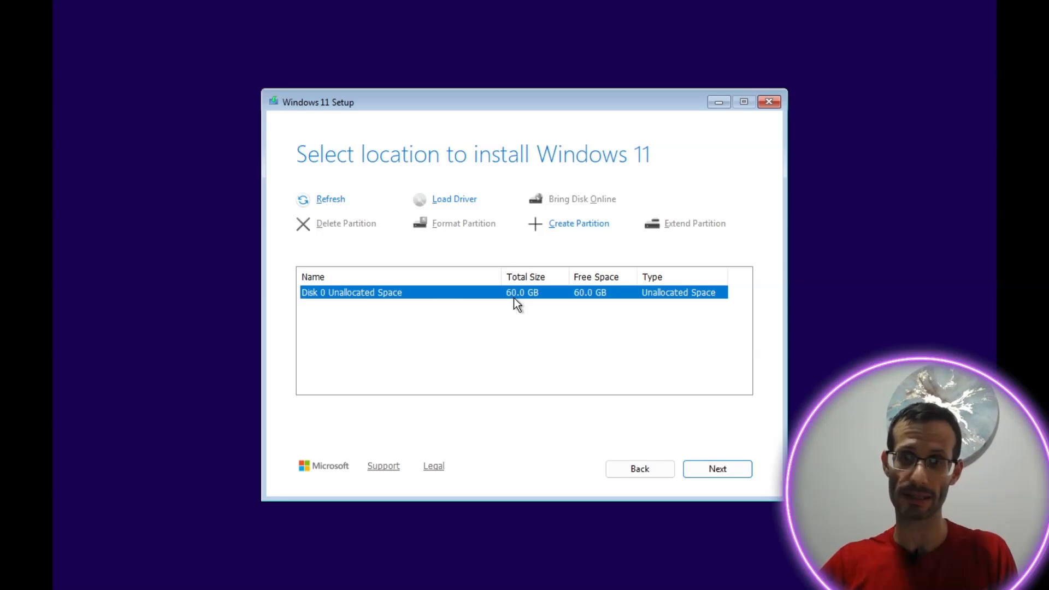
# Step: Install Windows 11 Pro onto Disk 0's 60 GB unallocated space
pyautogui.click(713, 470)
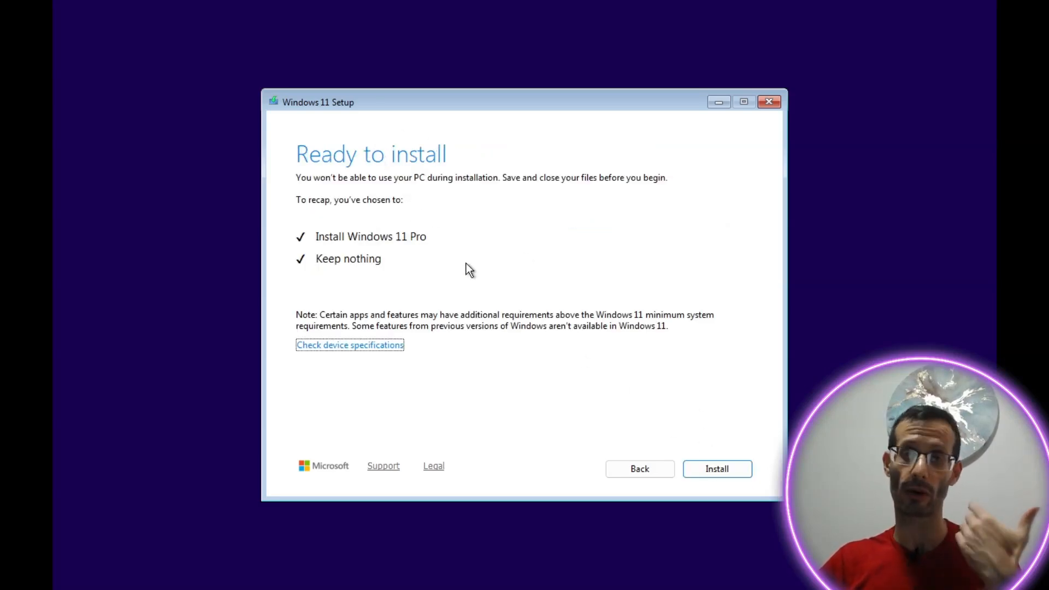
pyautogui.click(734, 471)
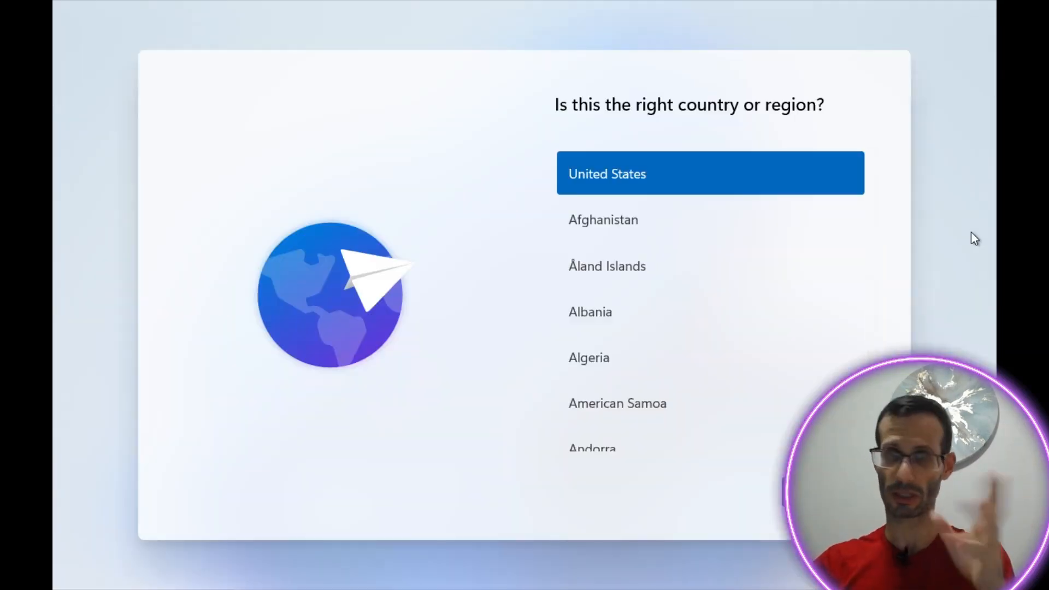
# Step: Confirm United States and US keyboard, skip a second layout and device naming, choose work or school
pyautogui.click(823, 491)
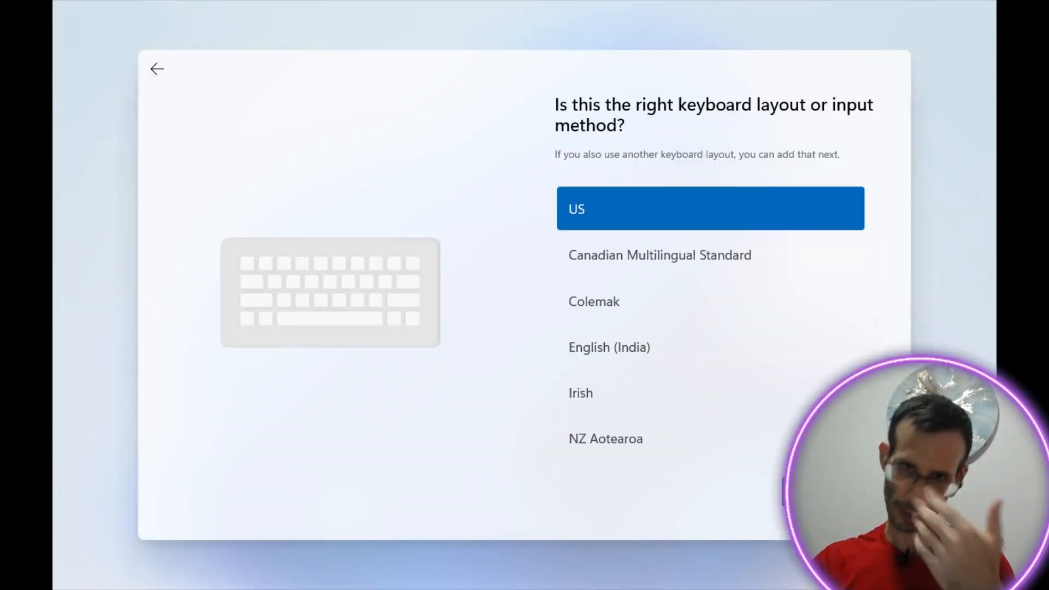
pyautogui.click(822, 492)
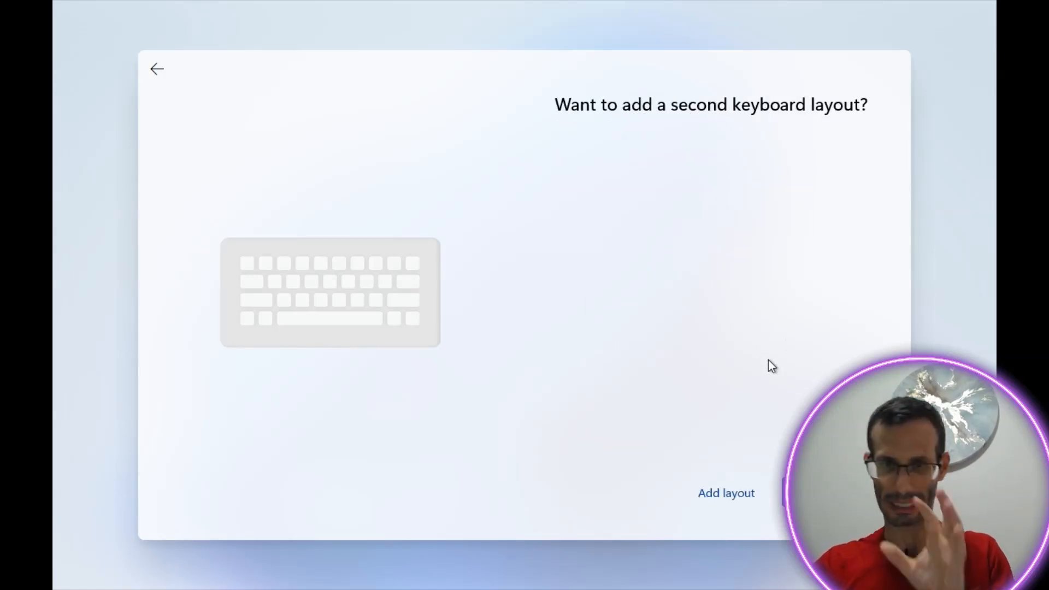
pyautogui.click(823, 492)
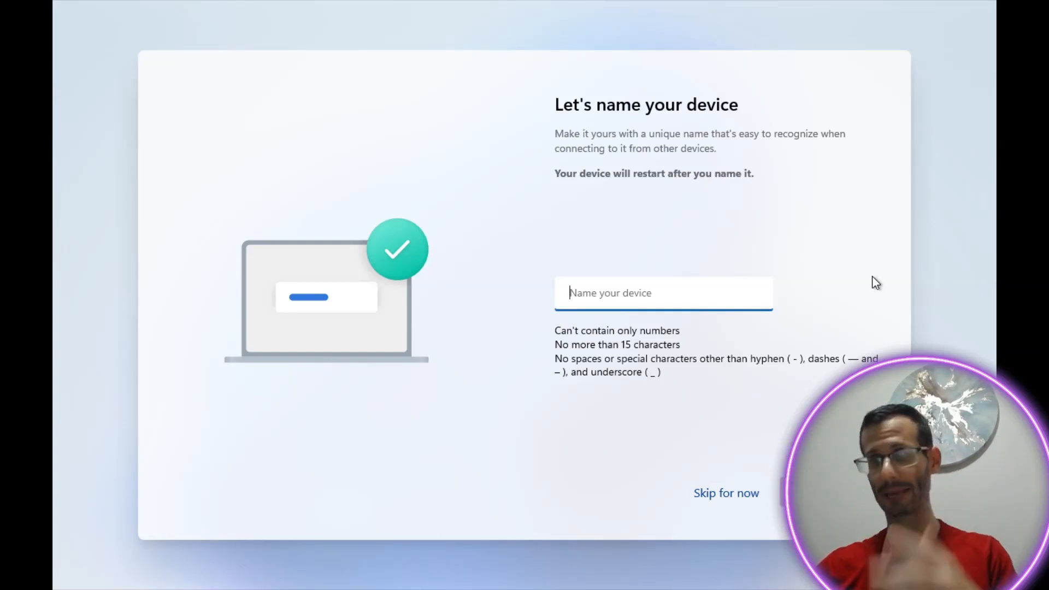
pyautogui.click(728, 495)
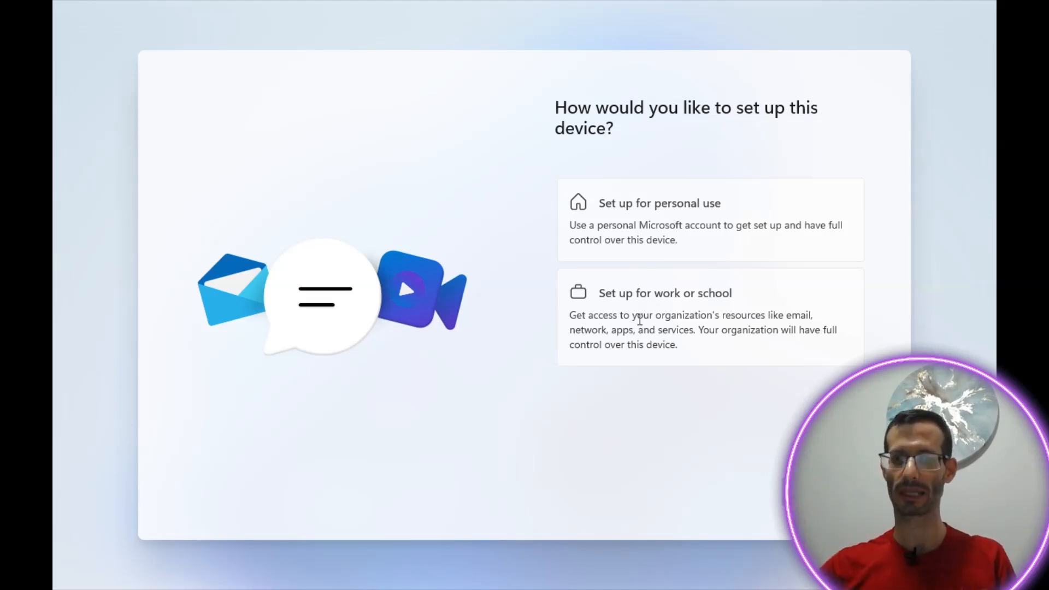
pyautogui.click(644, 317)
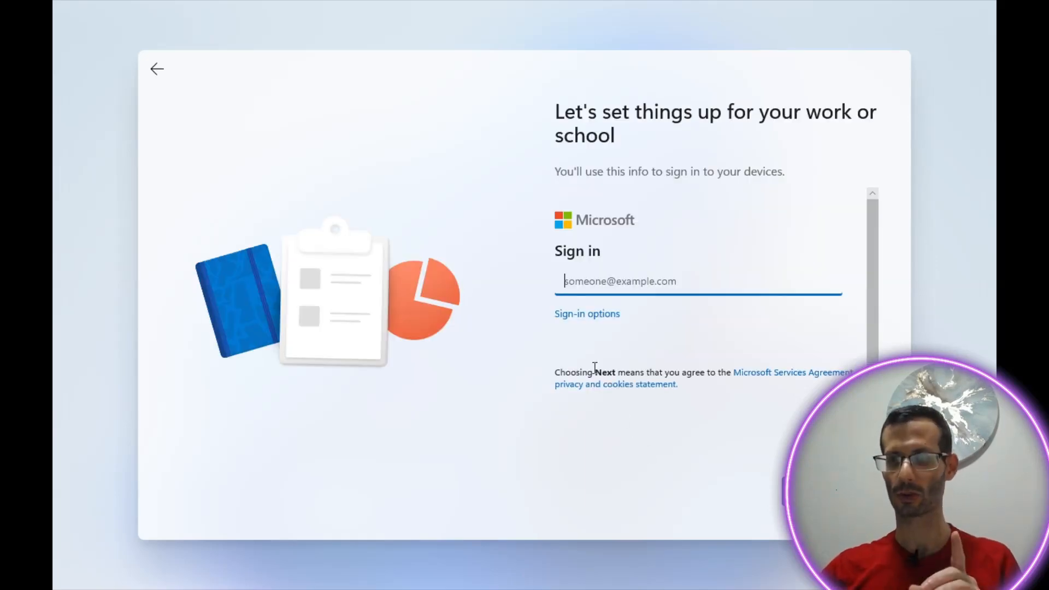
# Step: Create a local account via domain join, entering the user's name and a password twice
pyautogui.click(595, 315)
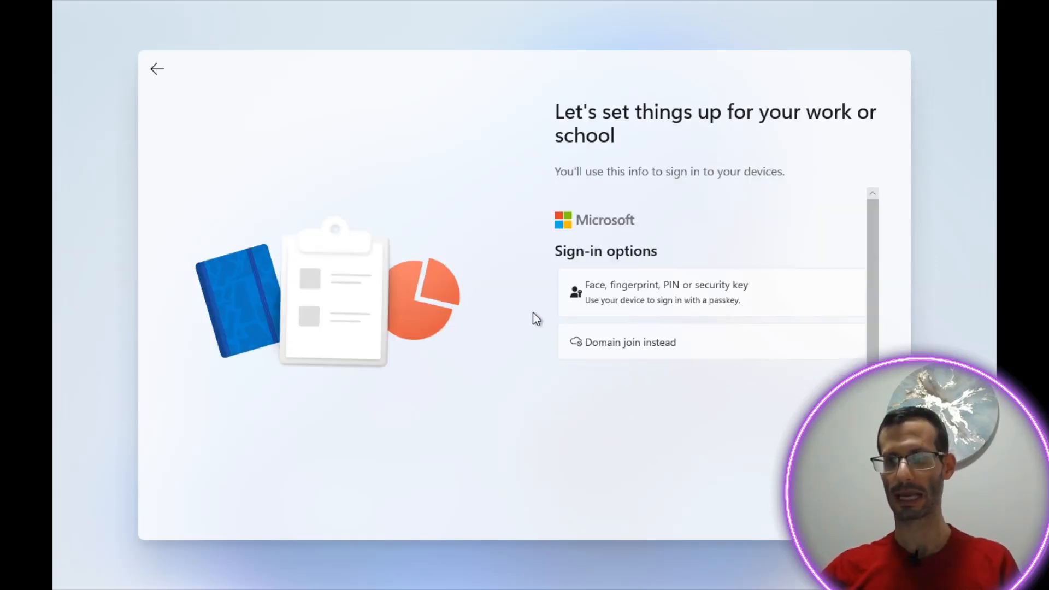
pyautogui.click(638, 355)
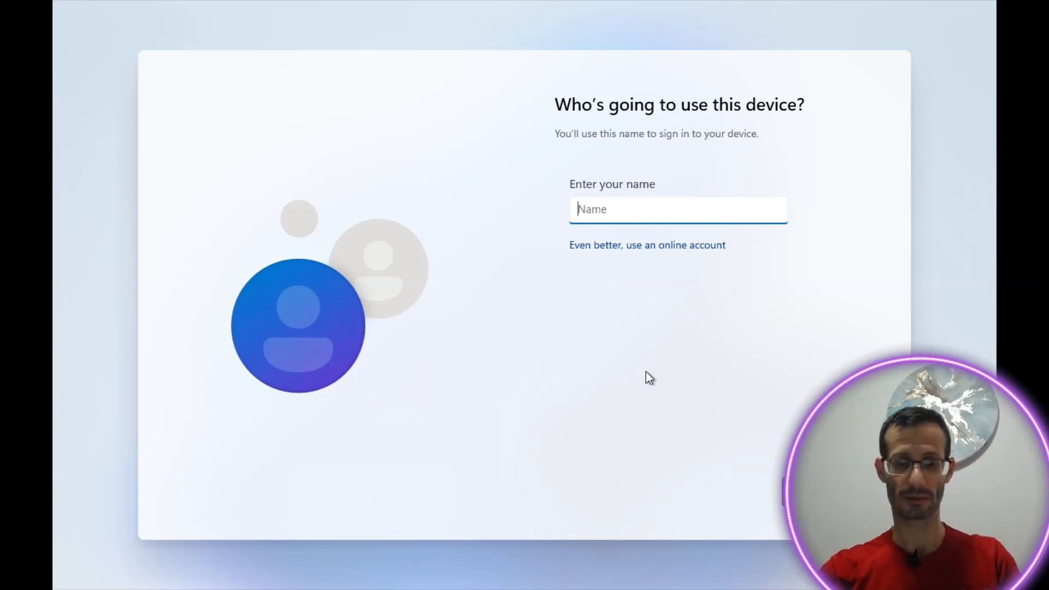
pyautogui.write('Matan')
pyautogui.press('Return')
pyautogui.write('1234')
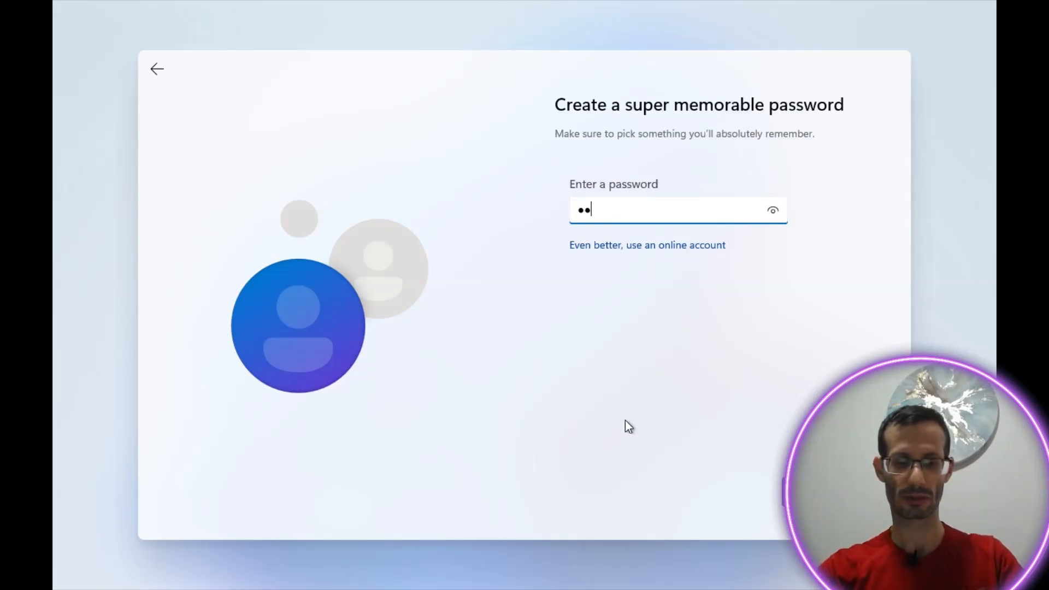
pyautogui.press('Return')
pyautogui.write('1234')
pyautogui.press('Return')
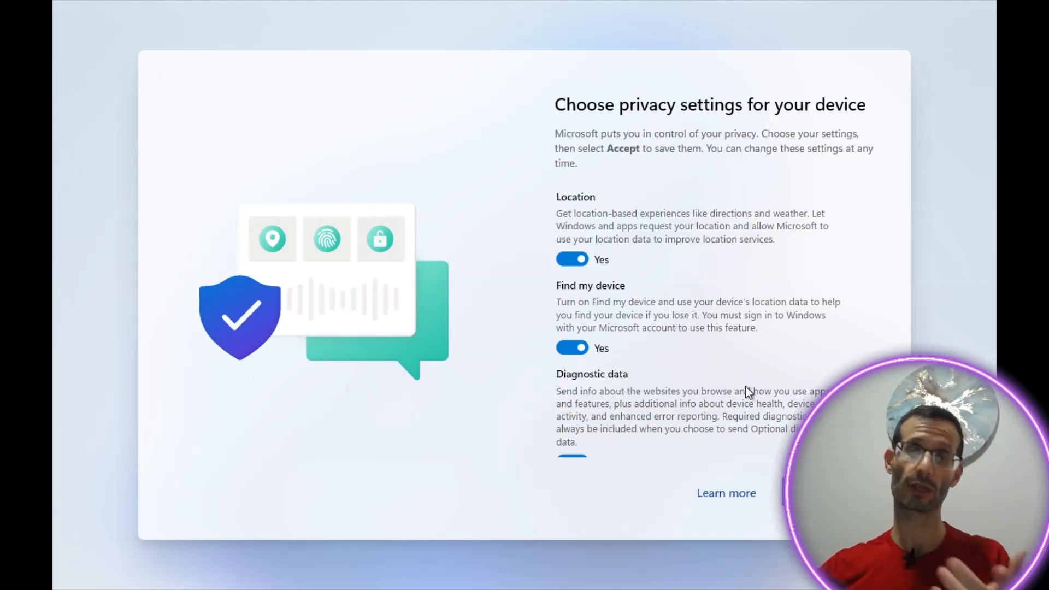
# Step: Turn off Location and Find my device, then sign in at the lock screen
pyautogui.click(561, 259)
pyautogui.click(572, 347)
pyautogui.scroll(-5, 664, 312)
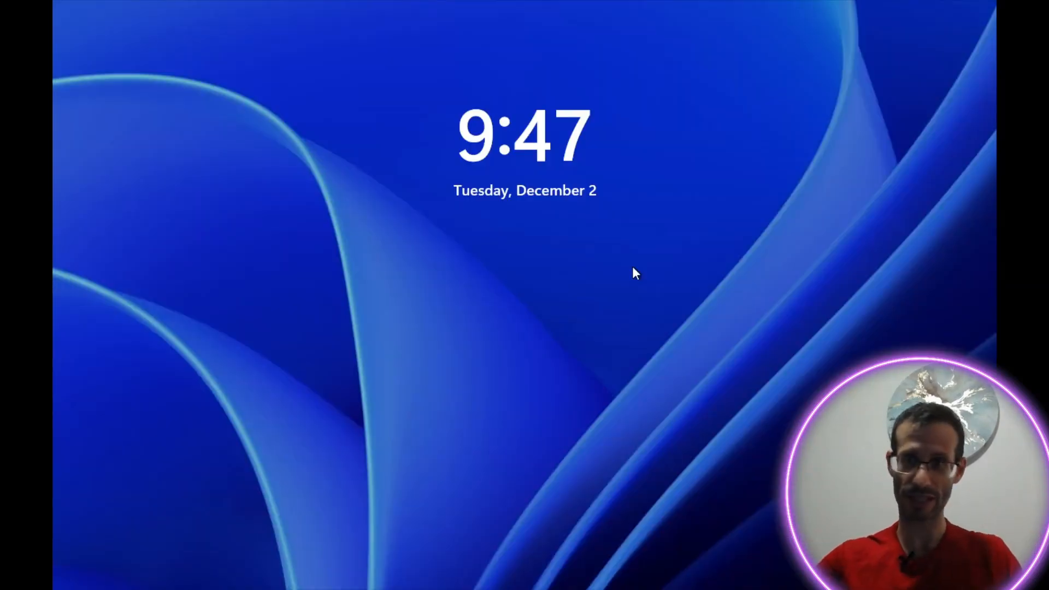
pyautogui.click(633, 267)
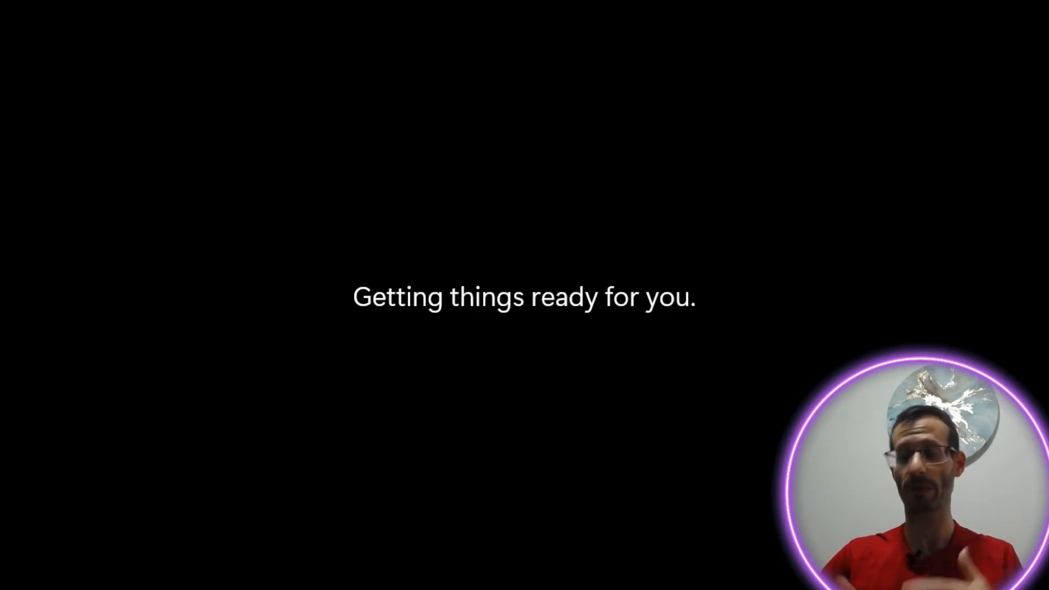